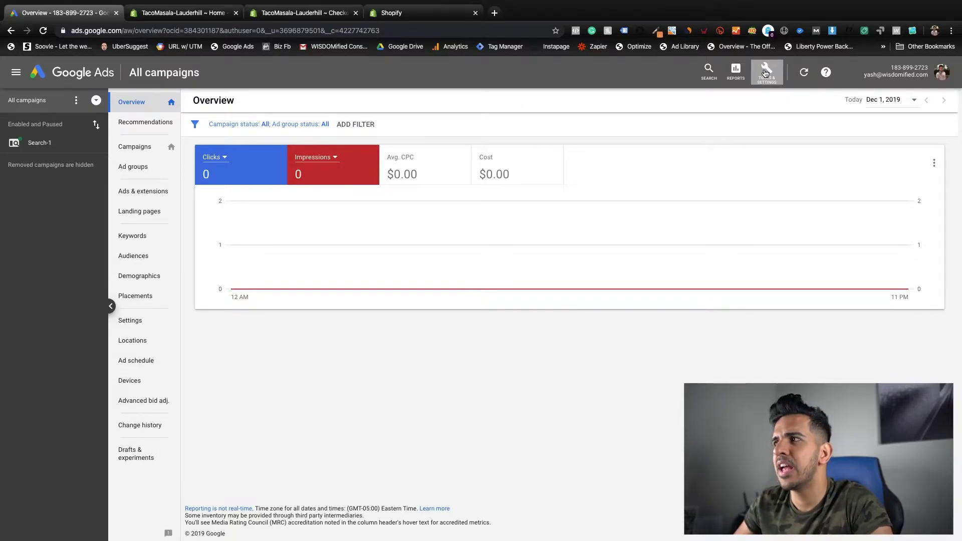
From Tools > Conversions, start a new conversion action that tracks the Website
left_click(766, 74)
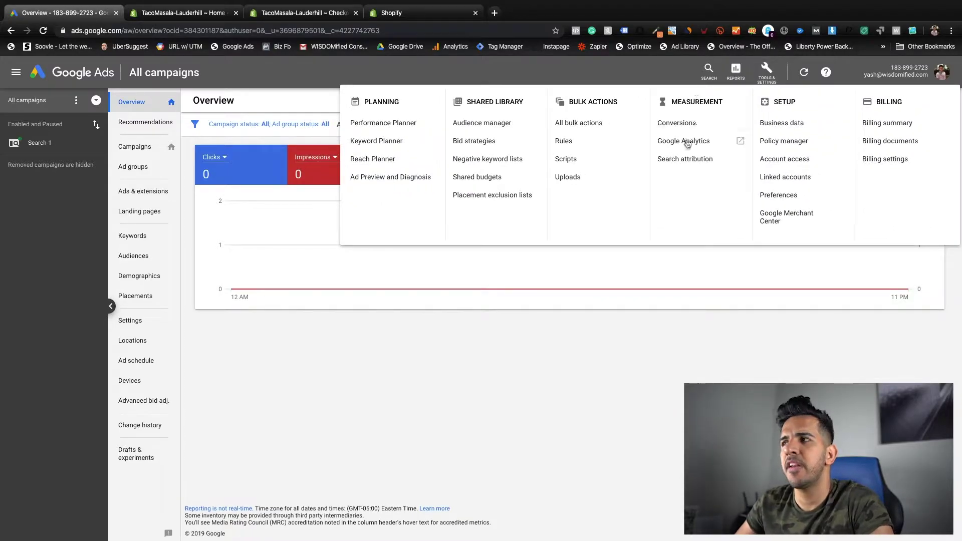
left_click(679, 126)
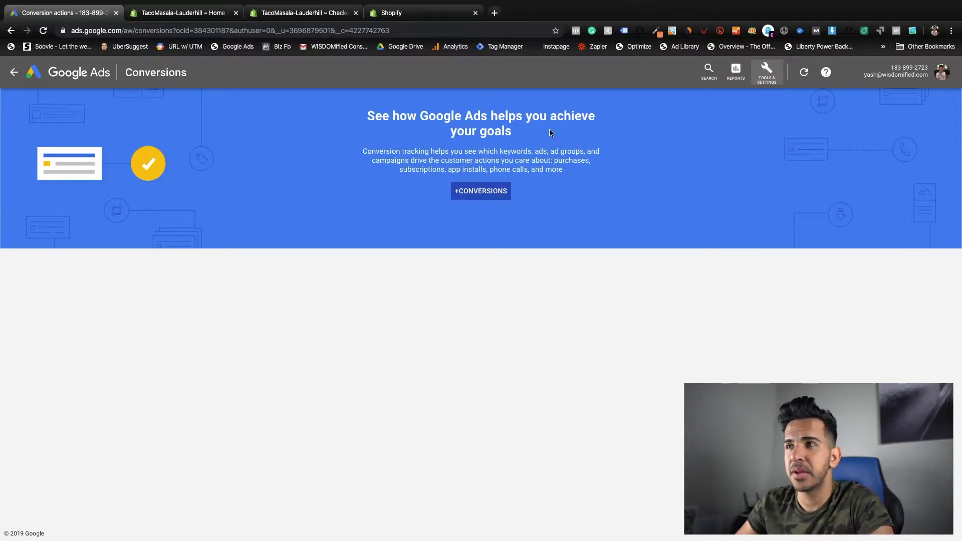
left_click(487, 199)
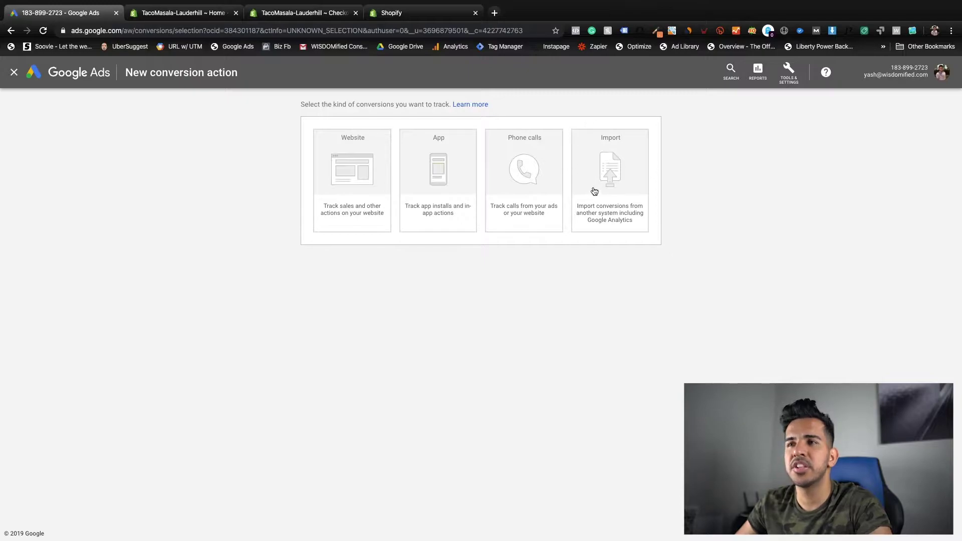
left_click(357, 179)
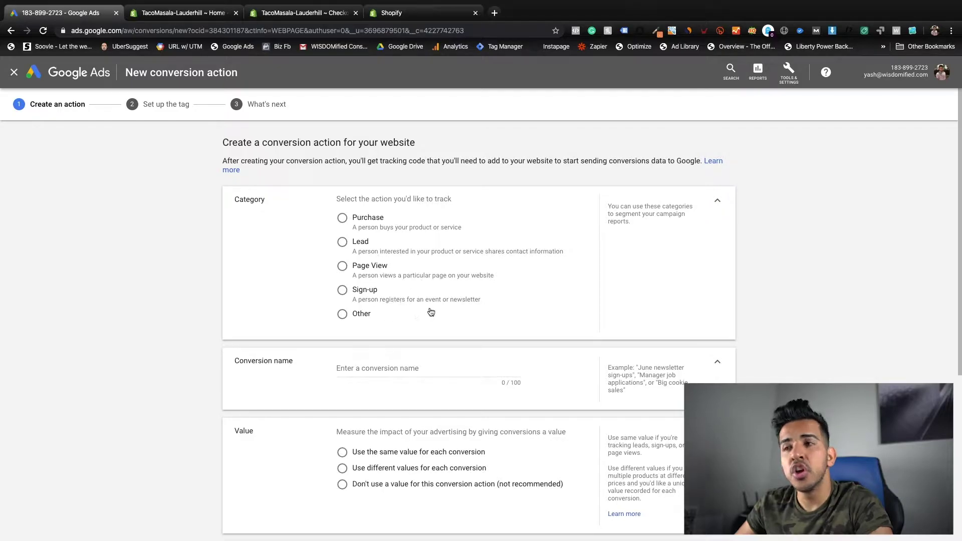
Choose the Page View category, name it 'Page View - Shopify', and use the same value for every conversion
scroll(430, 311, "down", 1)
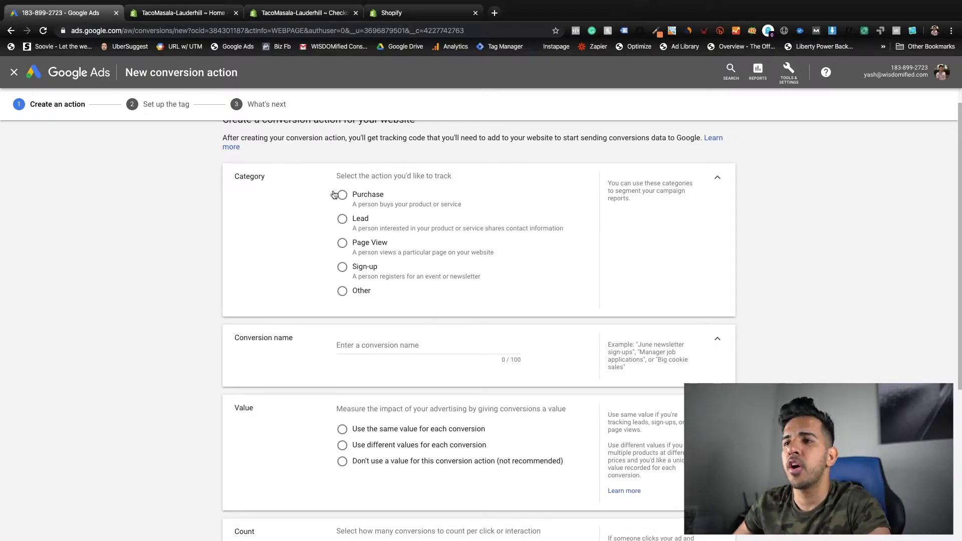
left_click(344, 245)
left_click(398, 346)
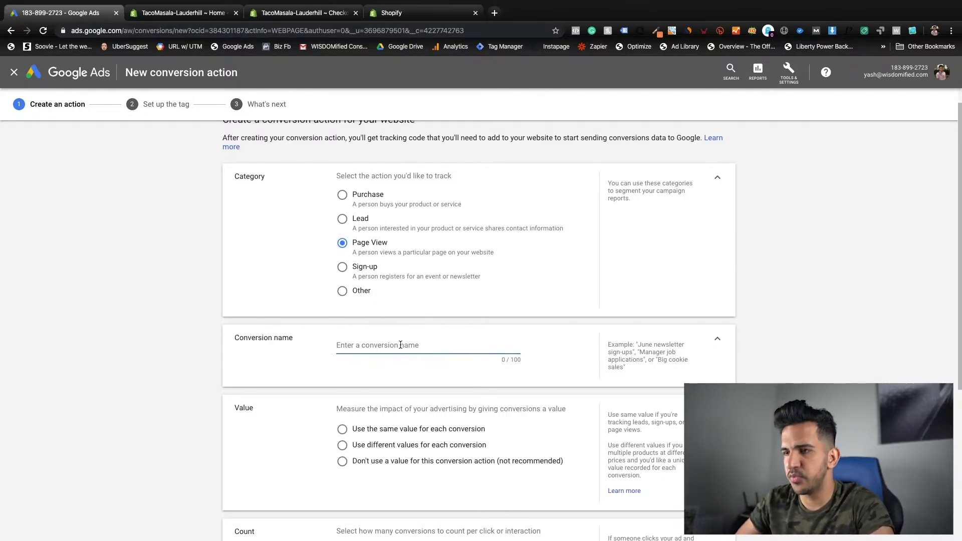
type("Page View - Shop")
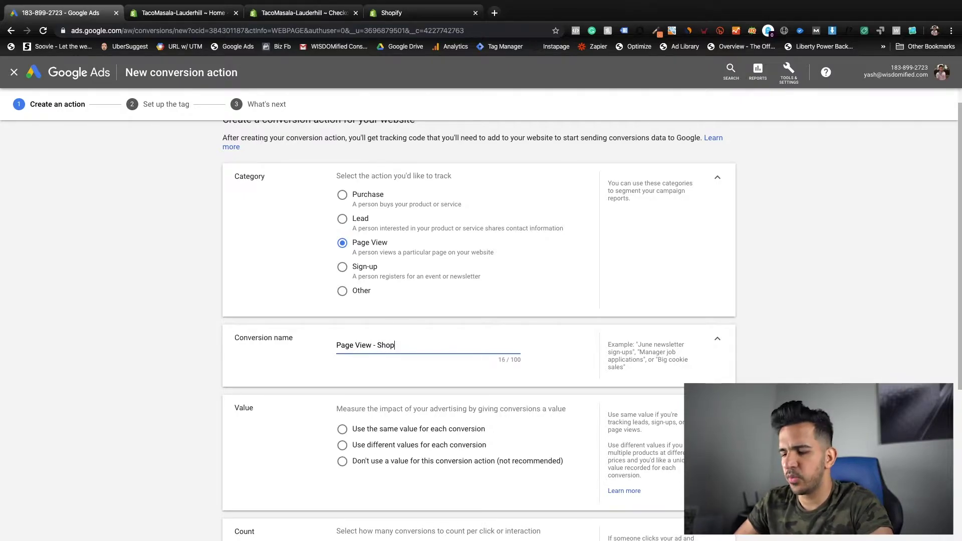
left_click(567, 364)
scroll(568, 366, "down", 2)
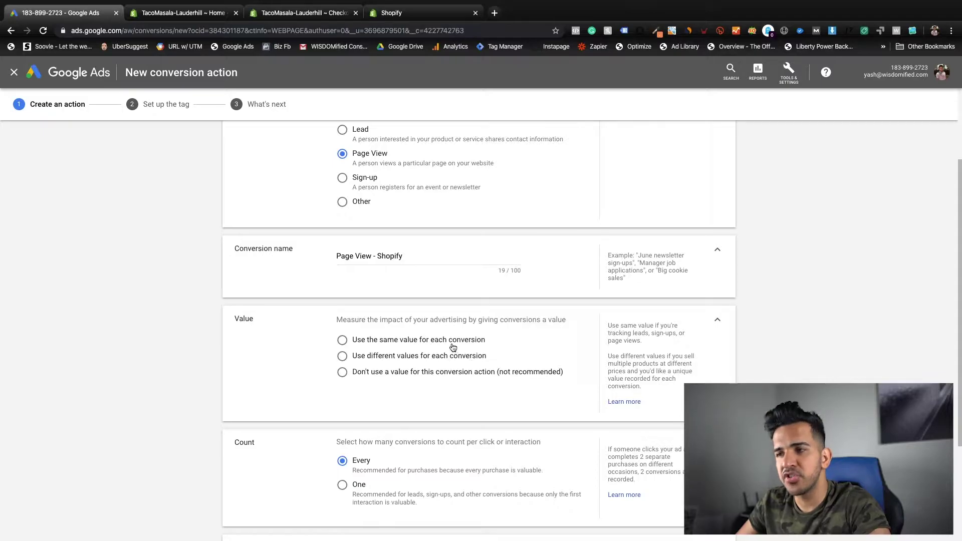
left_click(453, 348)
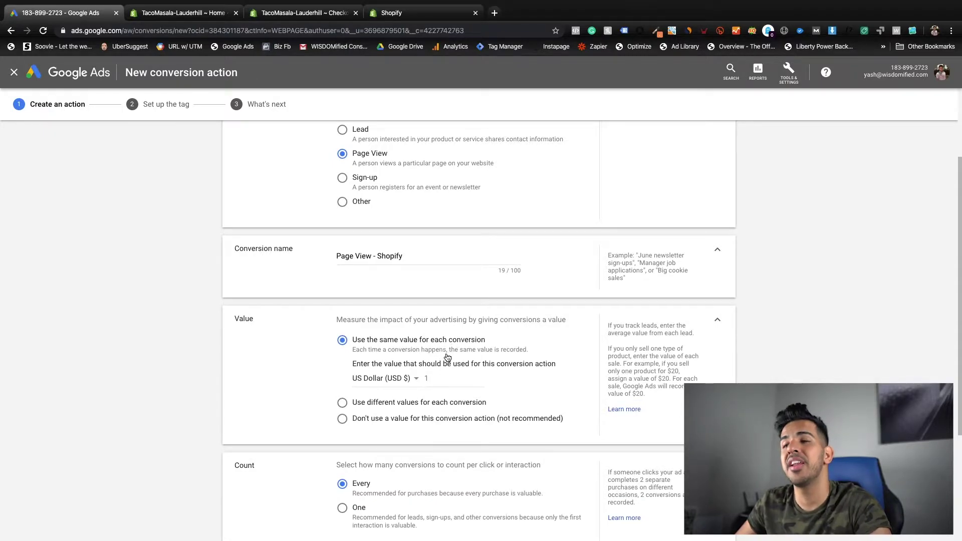
Set the conversion window to 1 week
scroll(401, 373, "down", 3)
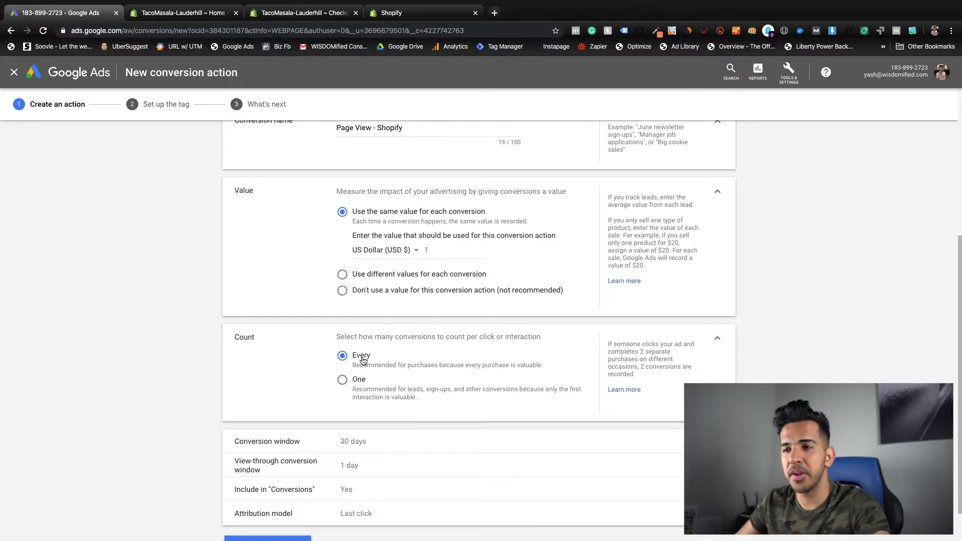
left_click(356, 441)
left_click(384, 485)
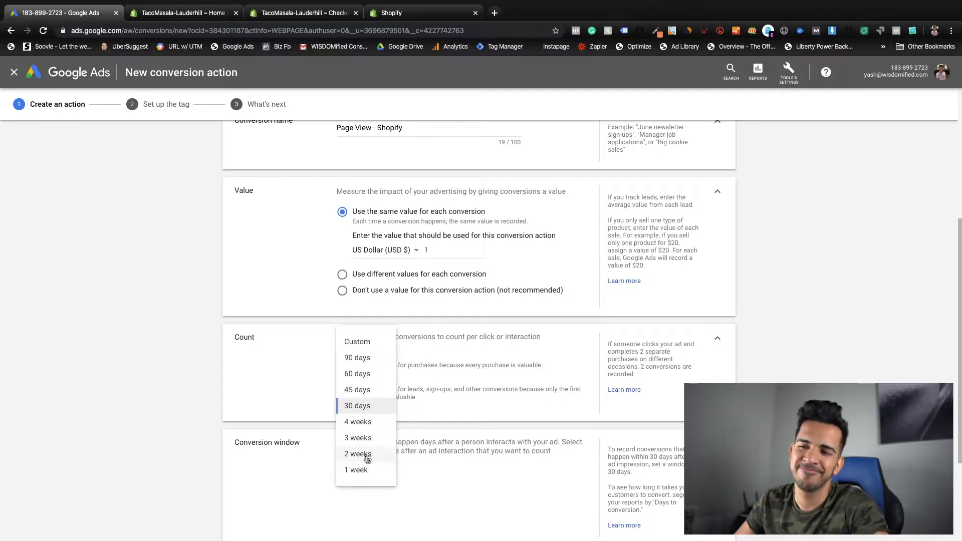
left_click(366, 471)
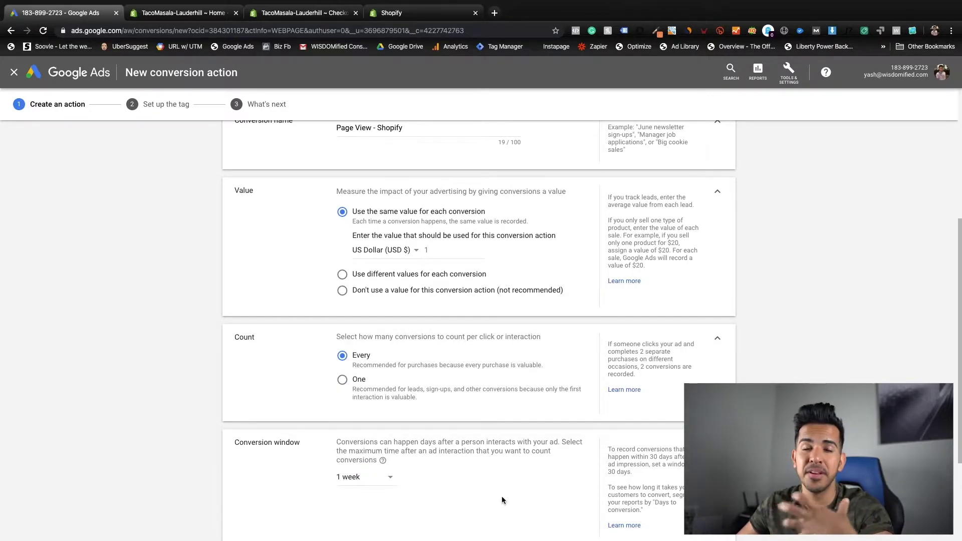
scroll(502, 501, "down", 5)
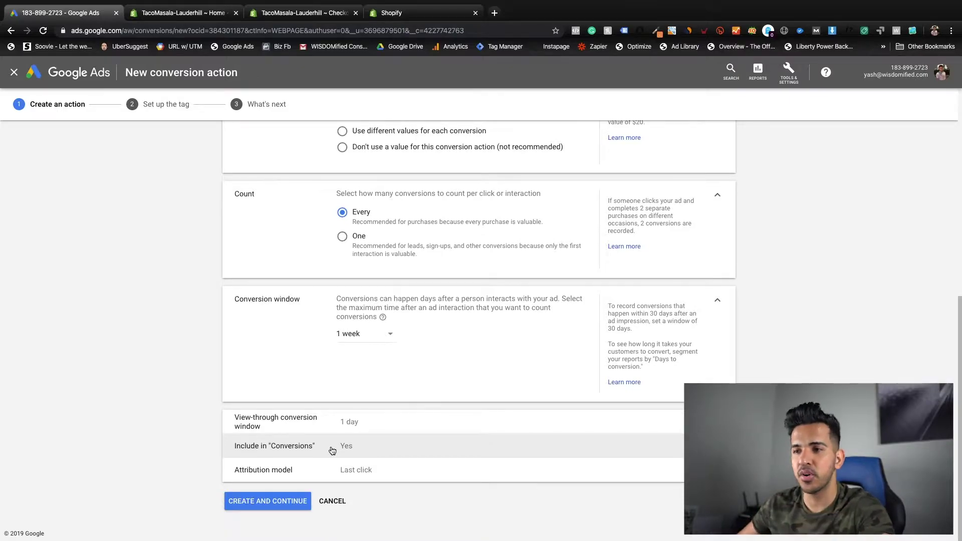
left_click(356, 474)
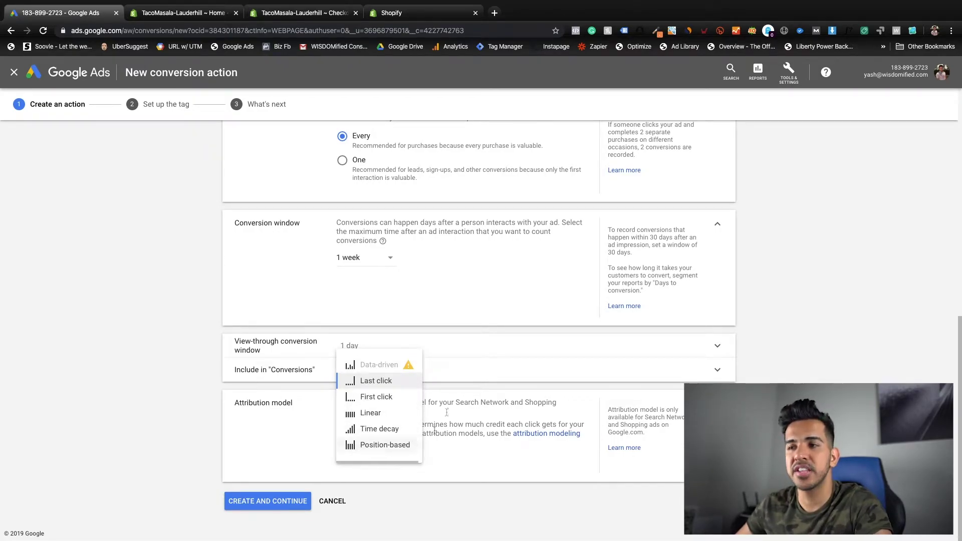
Review the attribution model options and leave Last click selected
mouse_move(410, 368)
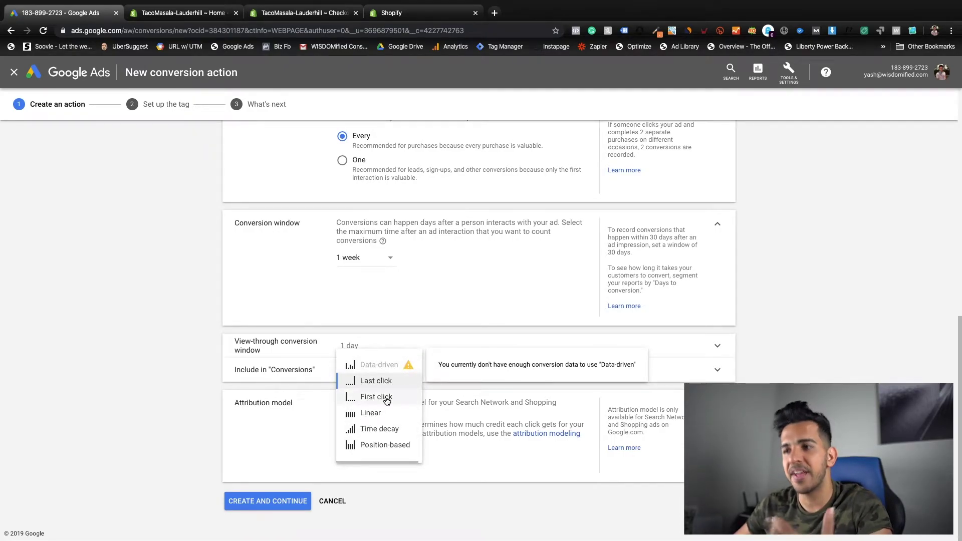
mouse_move(393, 391)
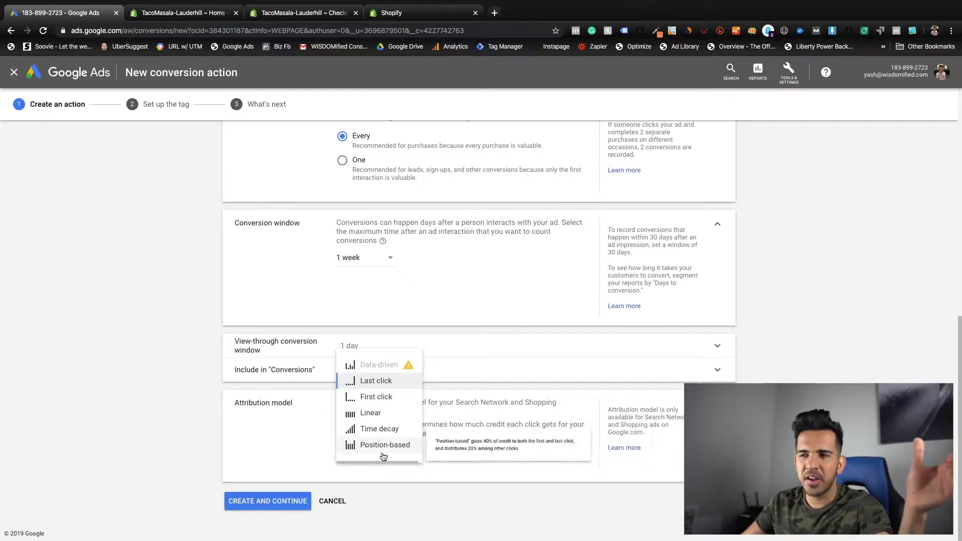
left_click(431, 493)
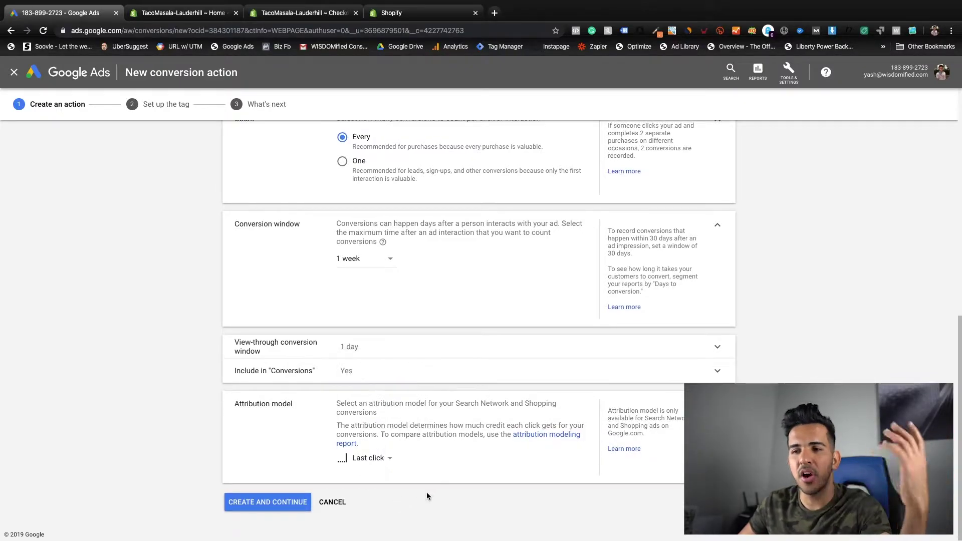
Create the Page View - Shopify conversion and choose to install the tag yourself
left_click(276, 503)
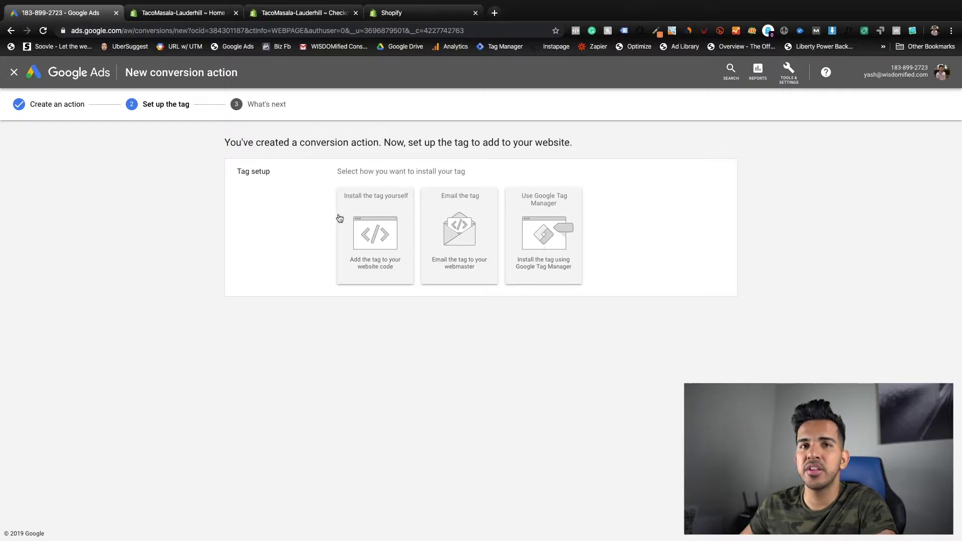
left_click(368, 222)
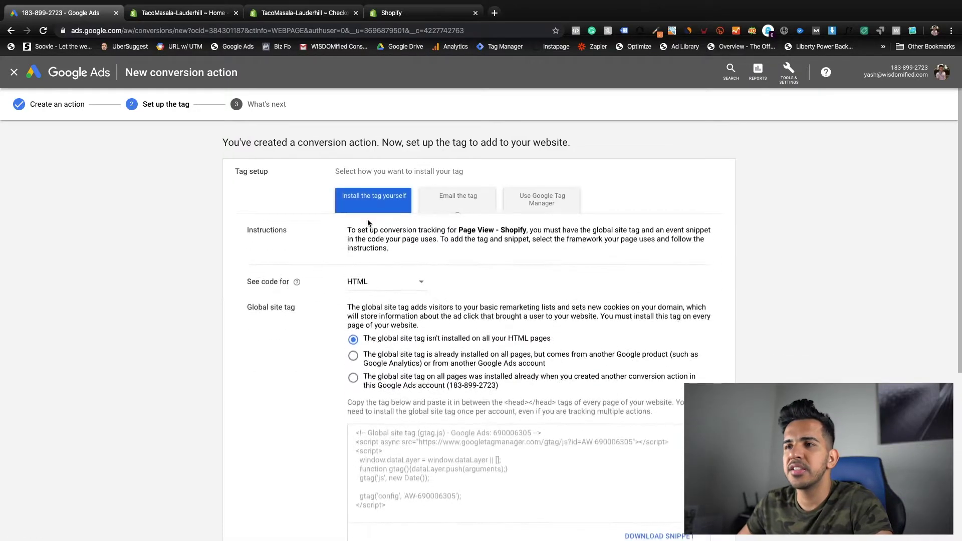
scroll(371, 225, "down", 2)
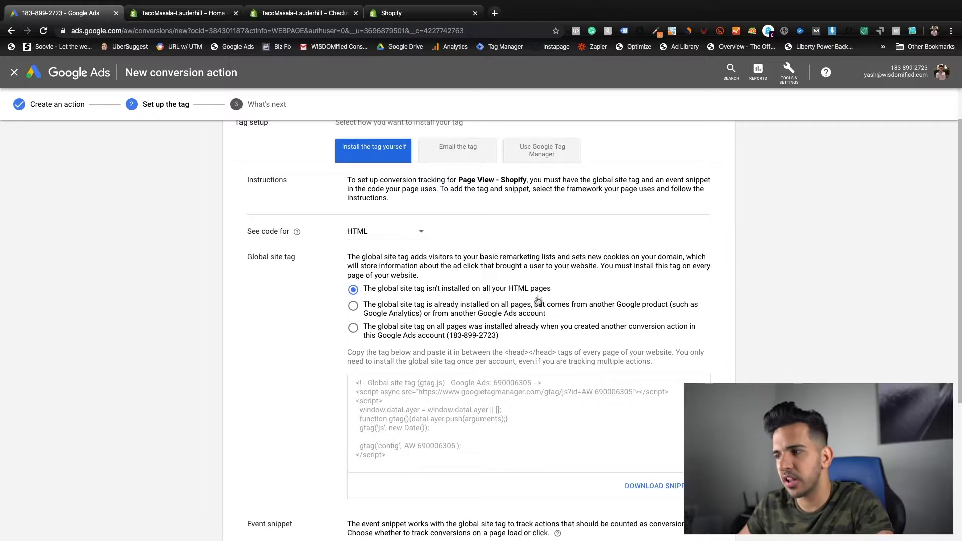
Download the global site tag, open it in TextEdit with all code selected, then return to Google Ads
left_click(661, 487)
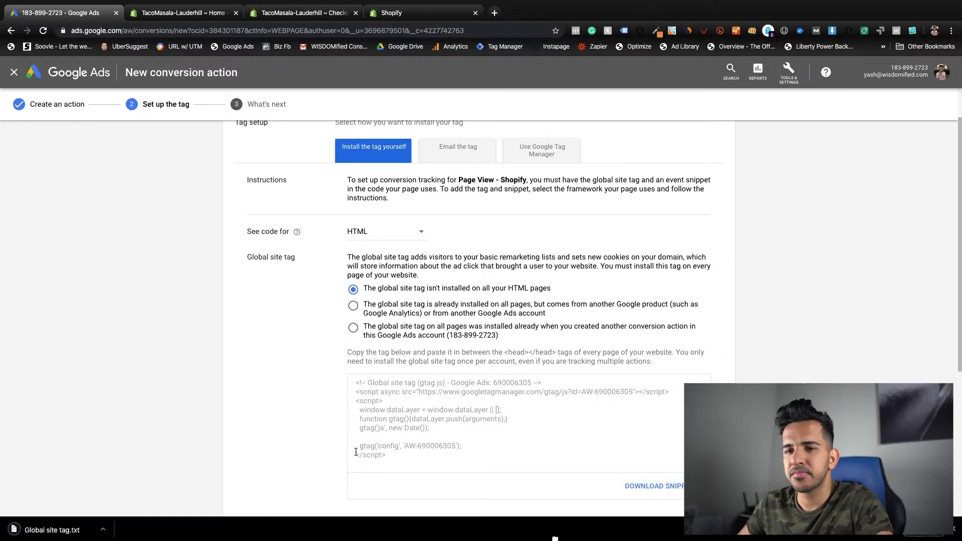
left_click(437, 538)
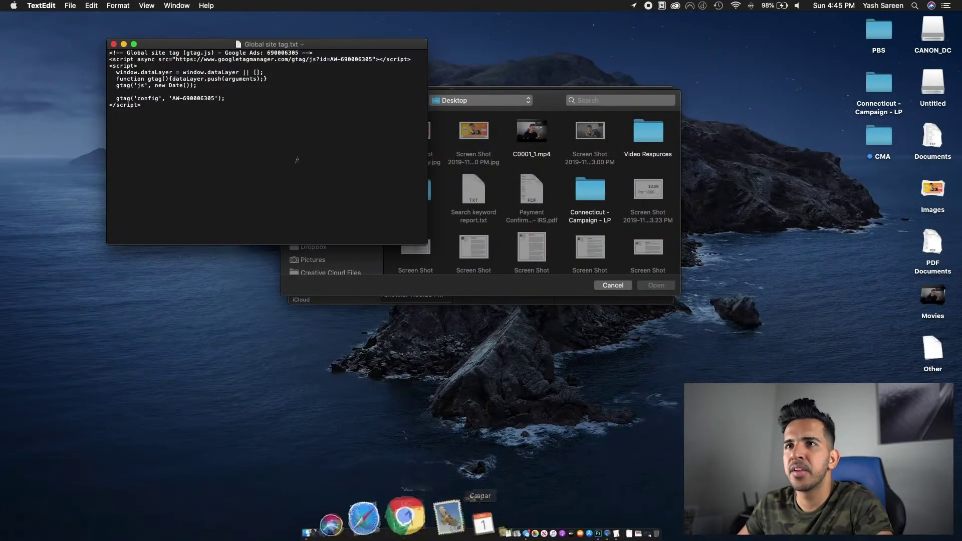
left_click_drag(206, 133, 85, 31)
key("ctrl+c")
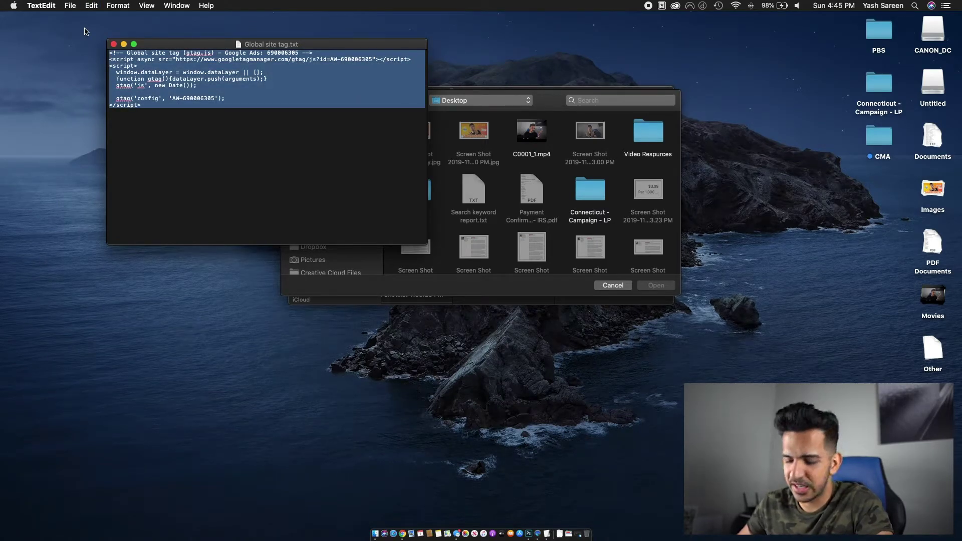
key("ctrl+Up")
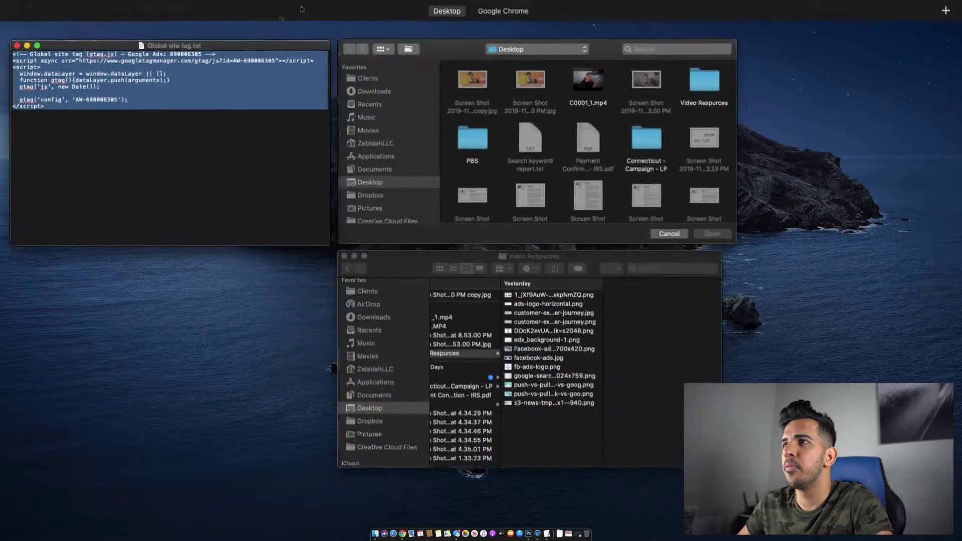
key("ctrl+Right")
scroll(389, 286, "down", 5)
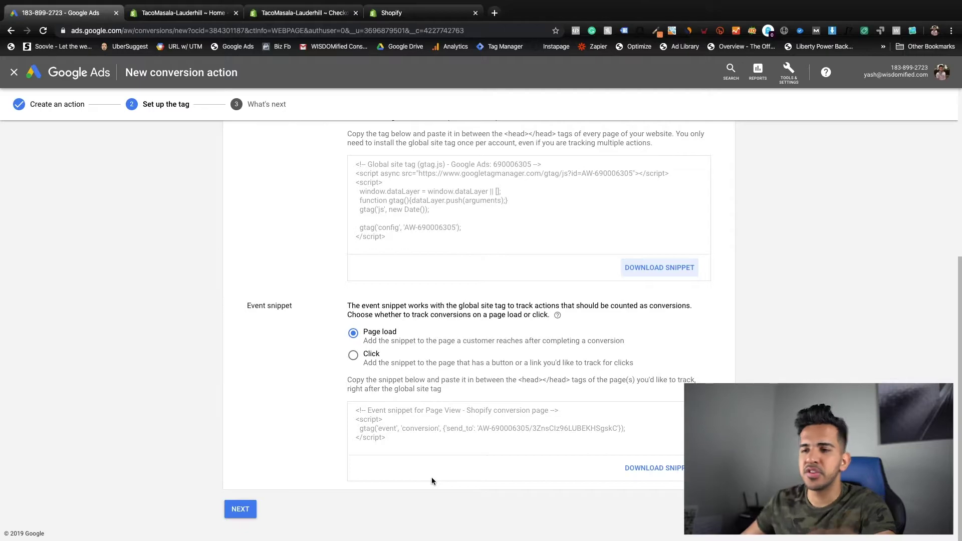
Finish the tag setup so Page View - Shopify is listed as Unverified
left_click(230, 509)
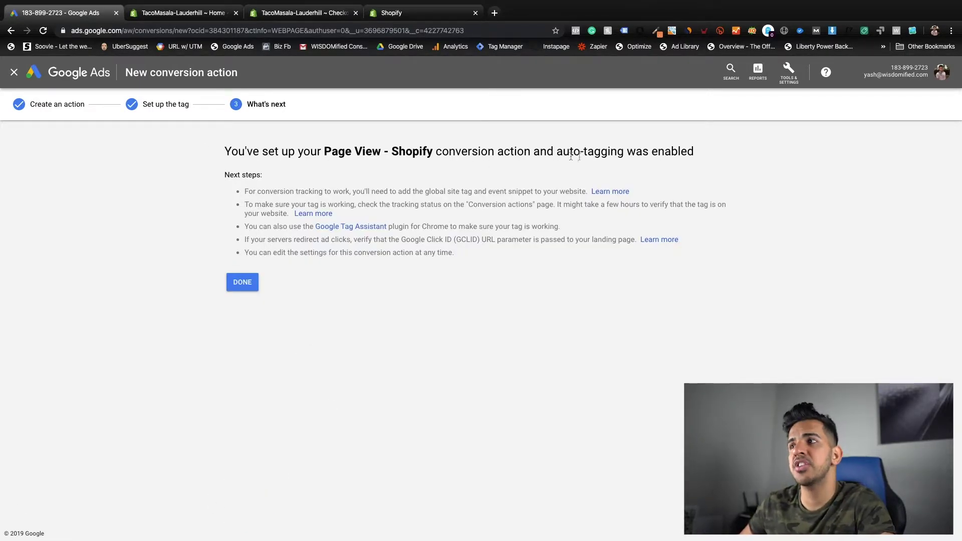
left_click(254, 283)
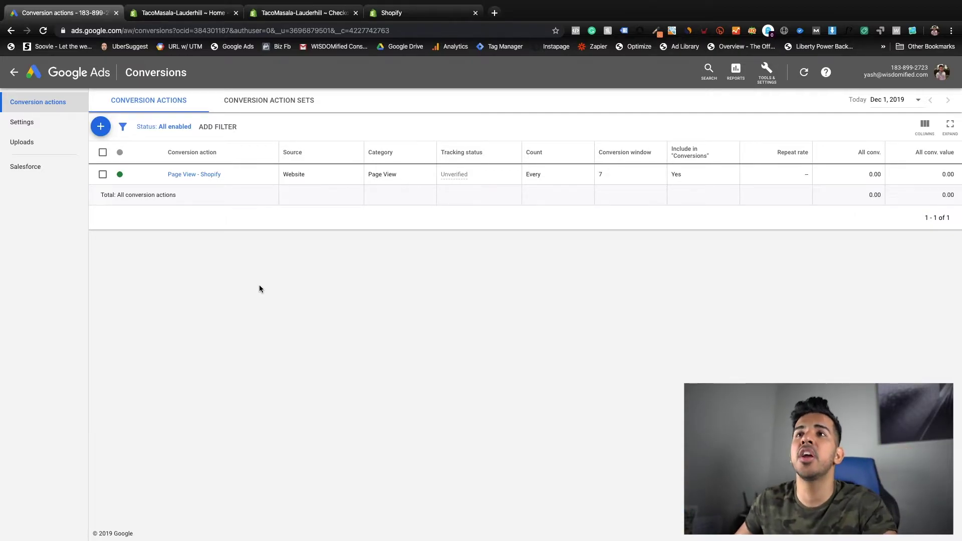
In the Shopify admin, open Edit code for the live Brooklyn theme under Online Store > Themes
left_click(201, 13)
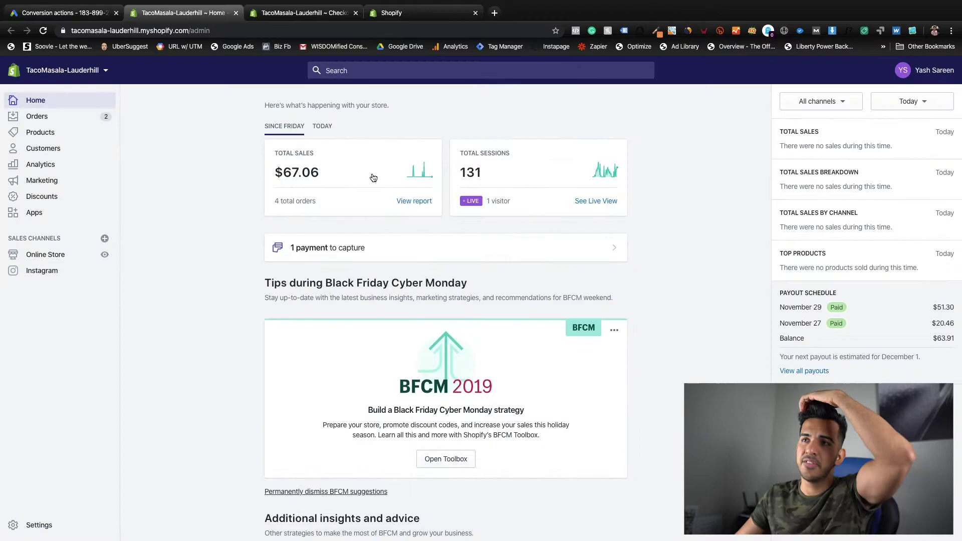
scroll(373, 177, "down", 5)
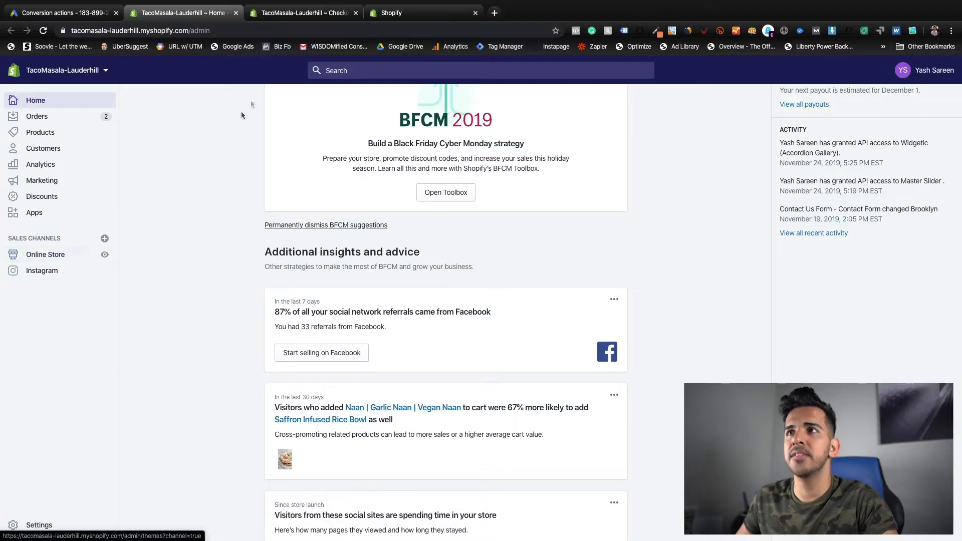
left_click(50, 255)
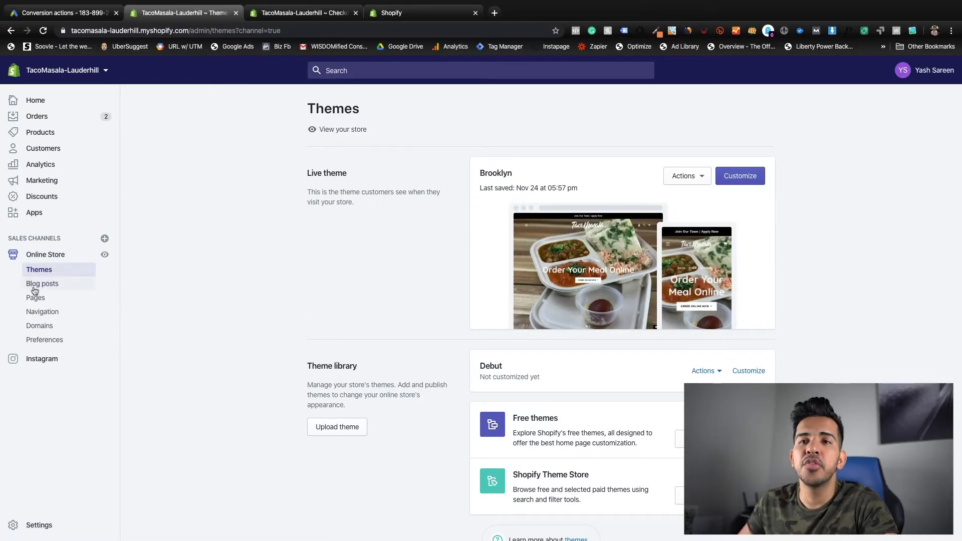
left_click(685, 176)
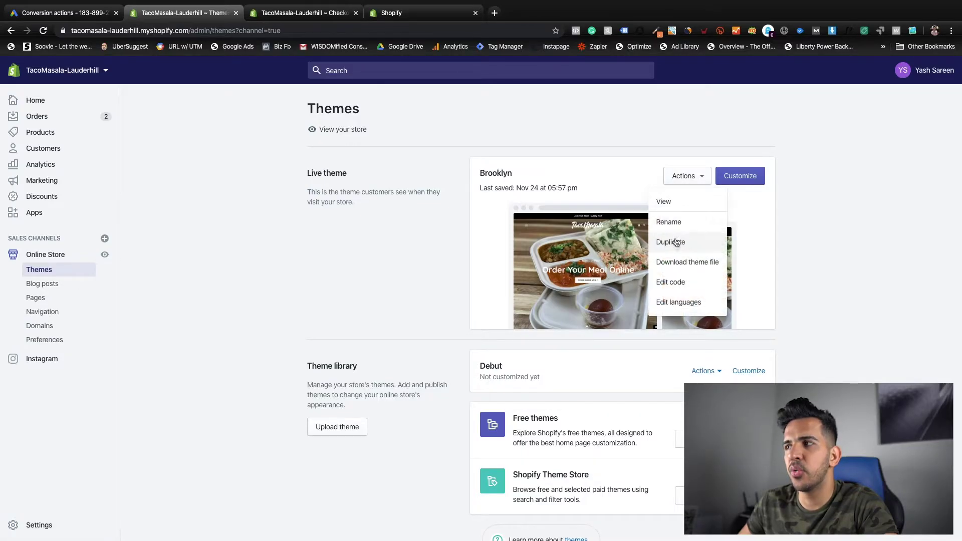
left_click(673, 284)
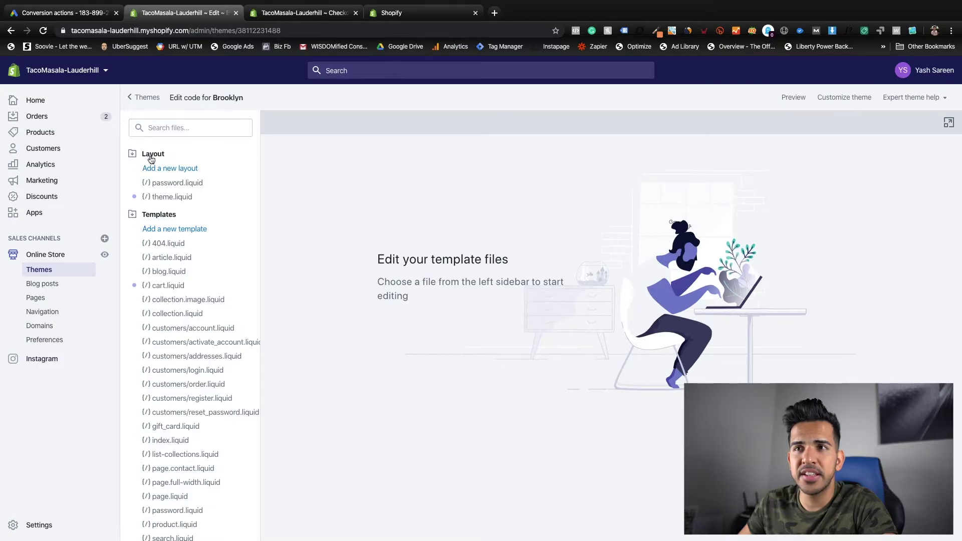
Paste the Google Ads global site tag right after <head> in theme.liquid and save
left_click(158, 198)
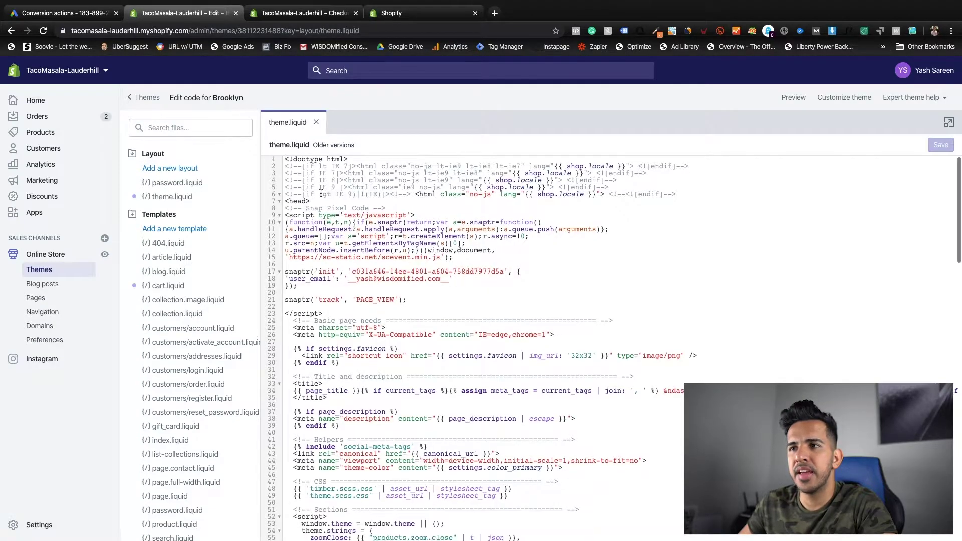
scroll(321, 194, "down", 1)
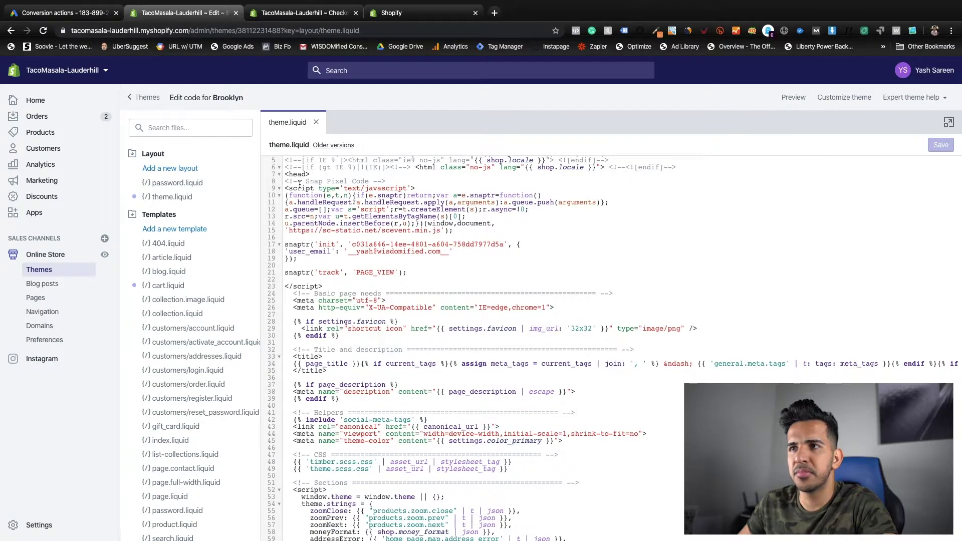
left_click(315, 174)
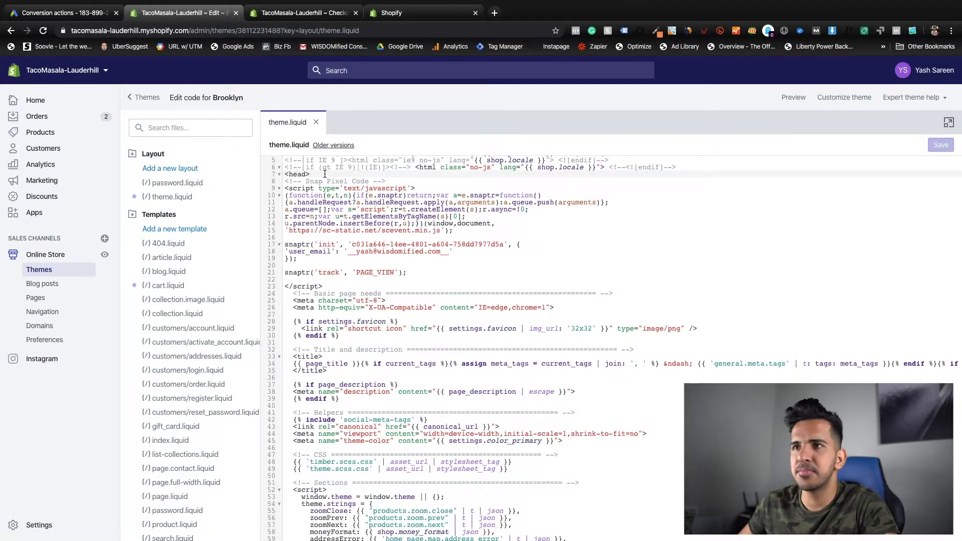
key("Return")
key("ctrl+v")
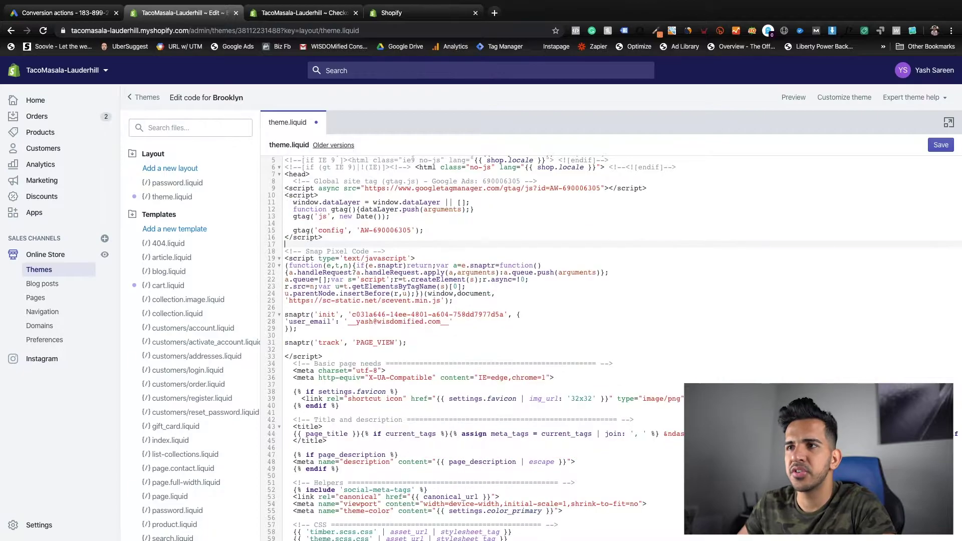
key("Return")
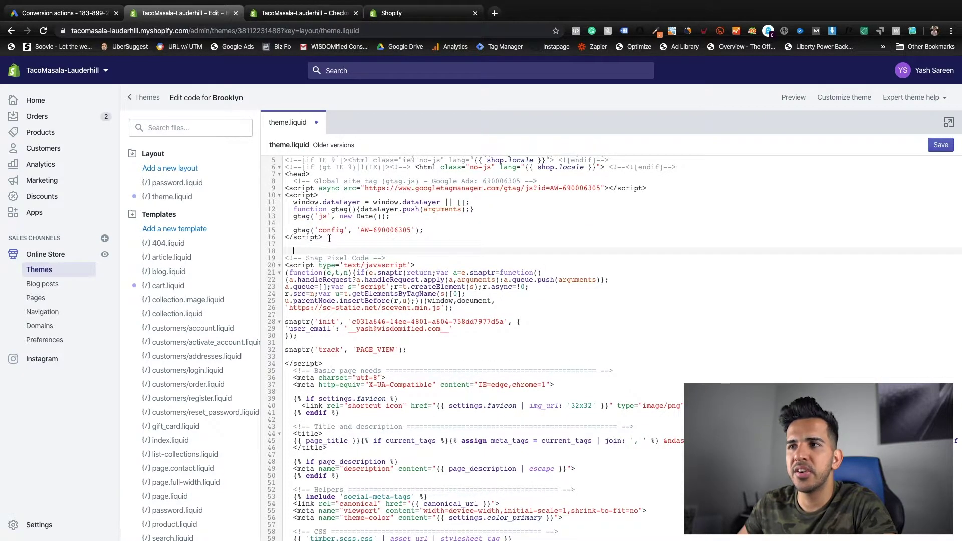
left_click_drag(329, 239, 278, 183)
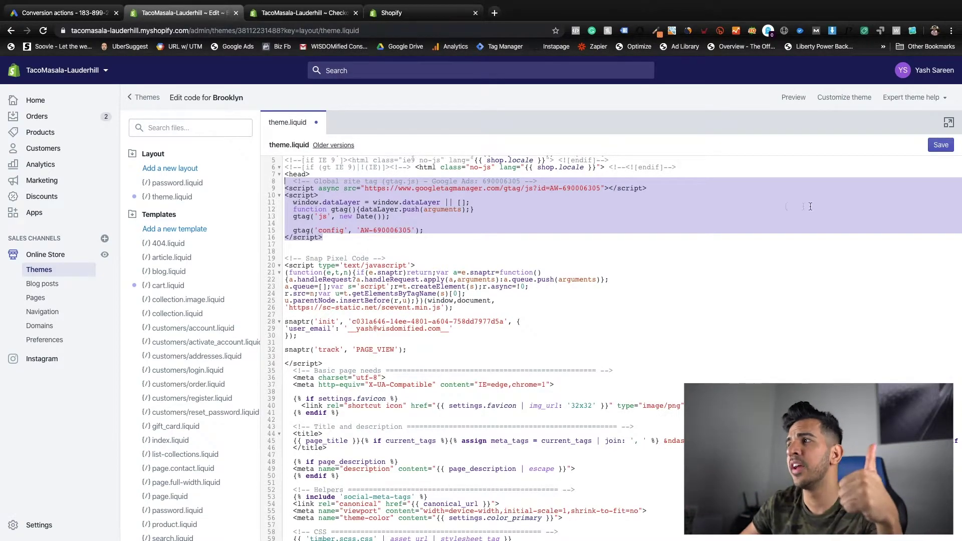
left_click(940, 145)
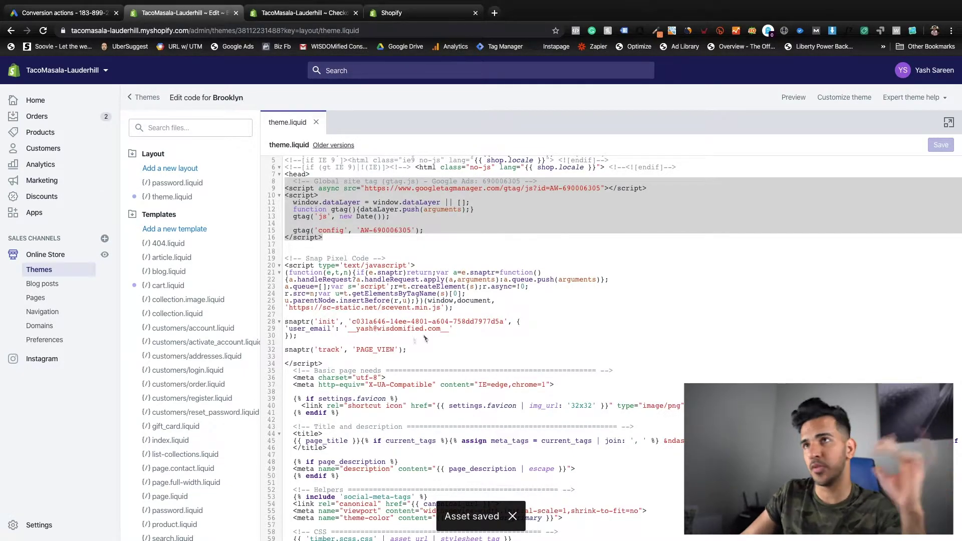
left_click(65, 12)
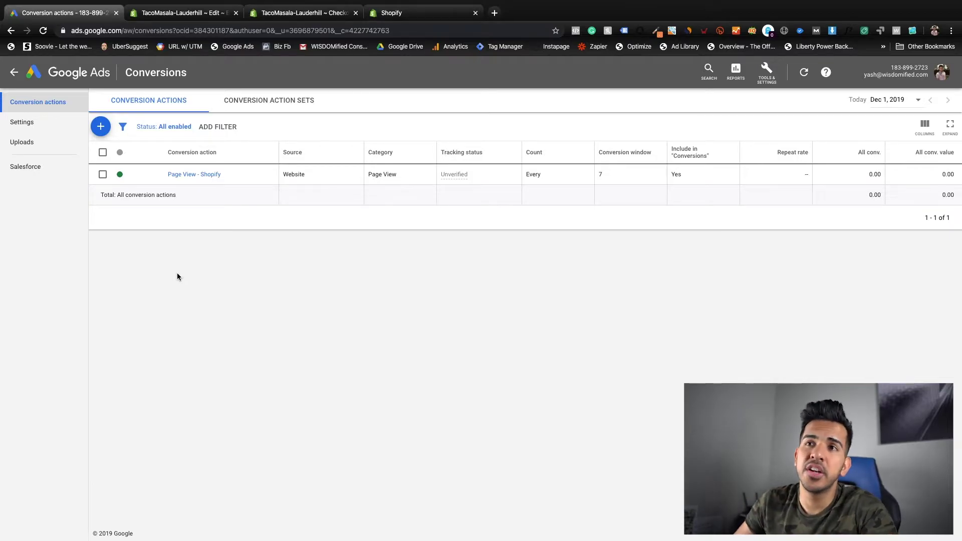
Start a new Website conversion in category Other named 'Add To Cart - Shopify'
left_click(101, 127)
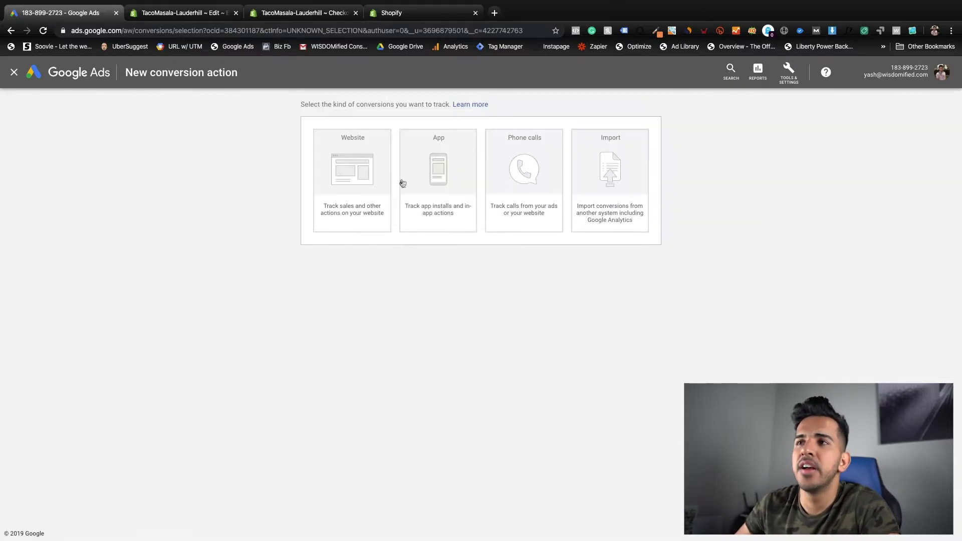
left_click(355, 197)
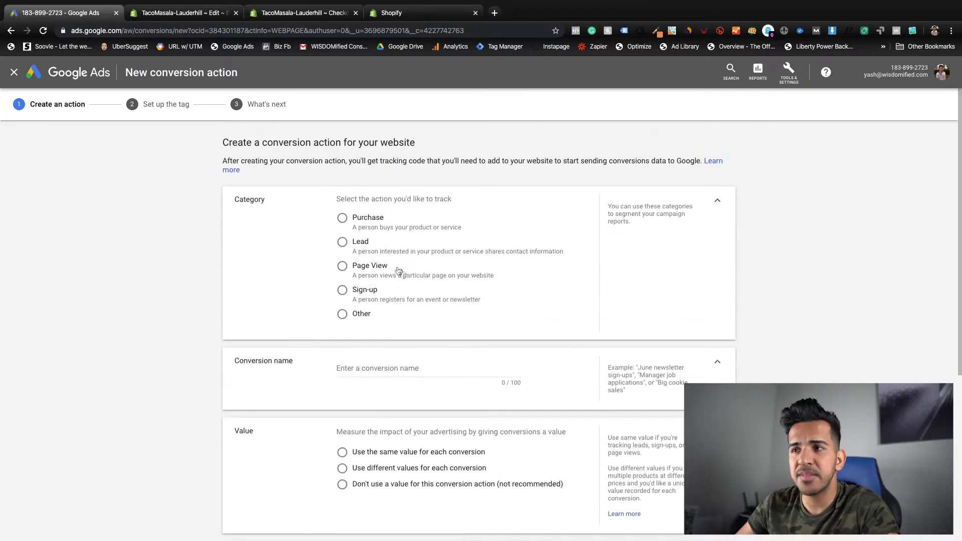
left_click(342, 315)
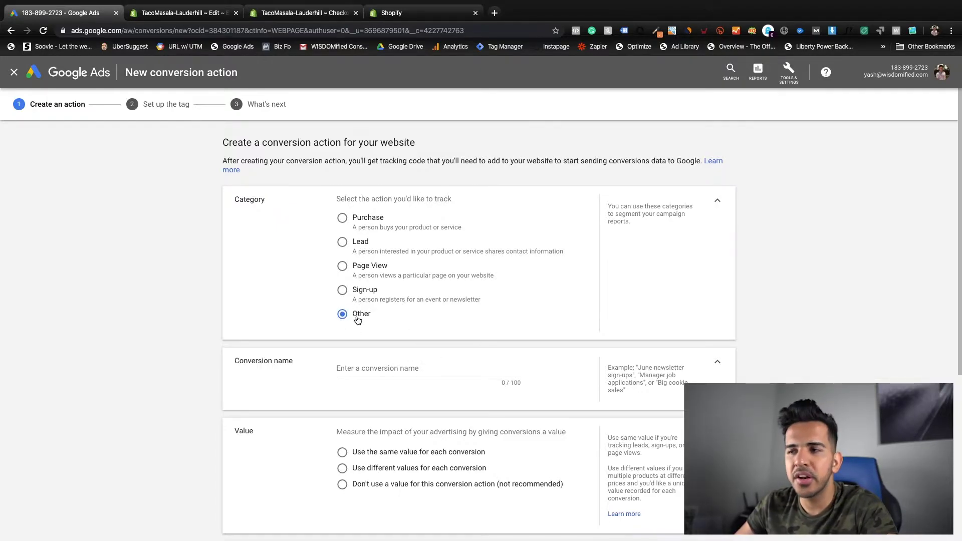
left_click(361, 365)
type("Adf")
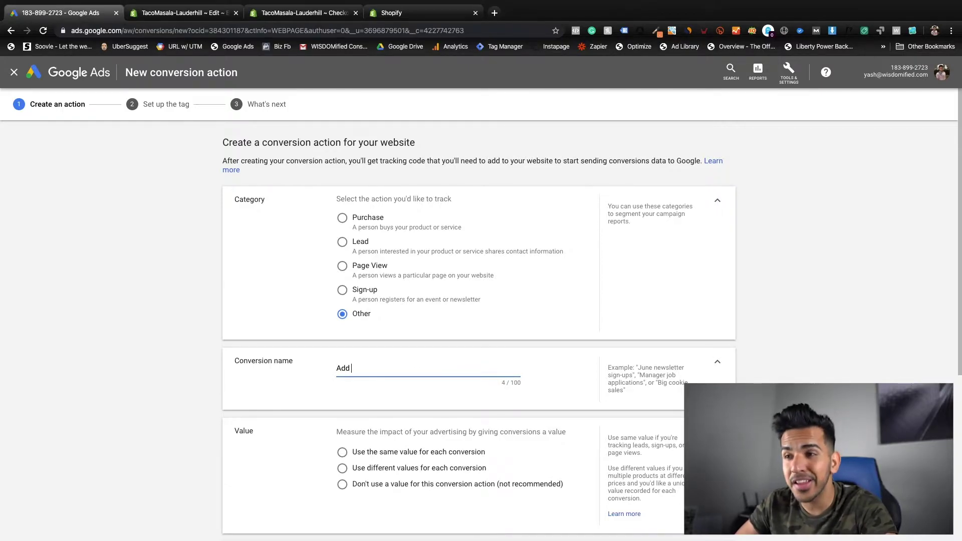
type(" To Cart -")
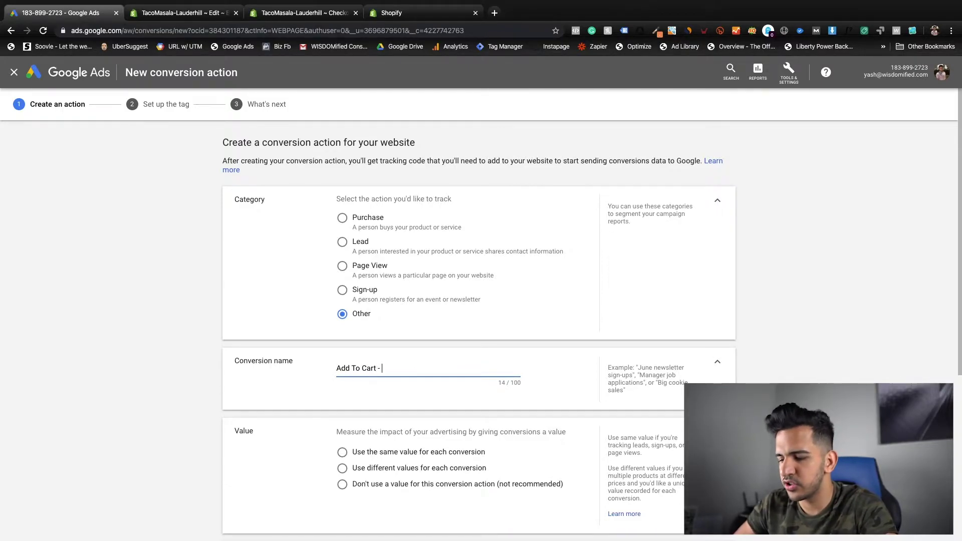
type("pify")
Give every conversion the same value of 5 US dollars
scroll(380, 431, "down", 1)
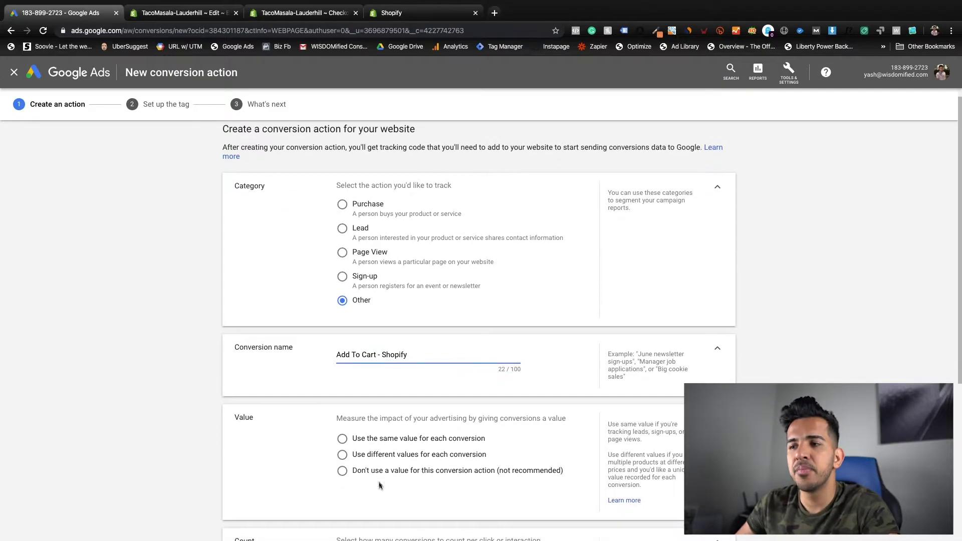
left_click(430, 444)
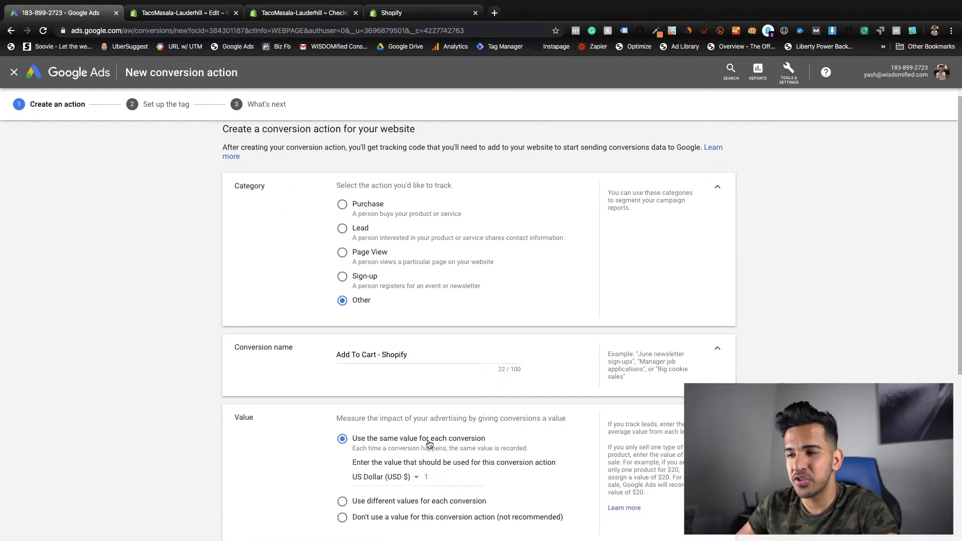
left_click(441, 477)
key("BackSpace")
type("5")
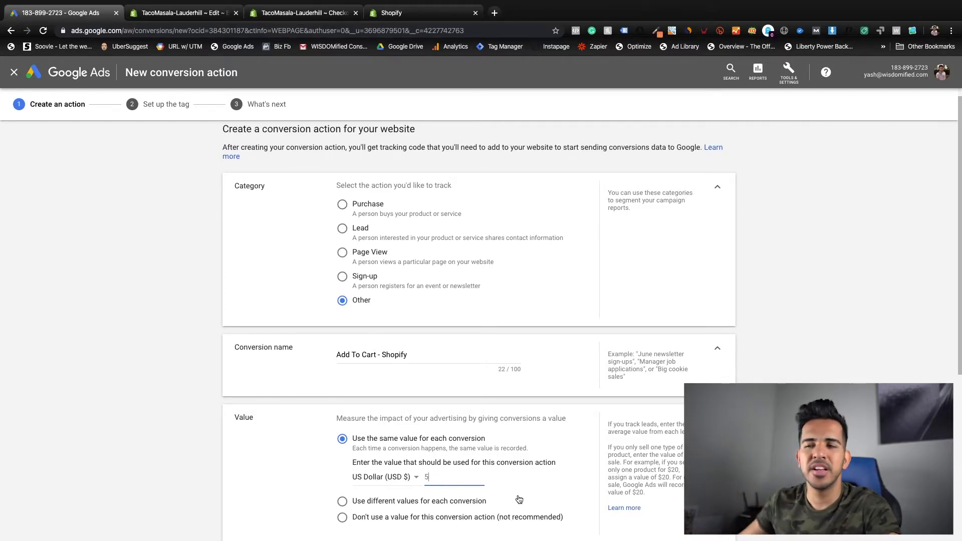
scroll(480, 482, "down", 4)
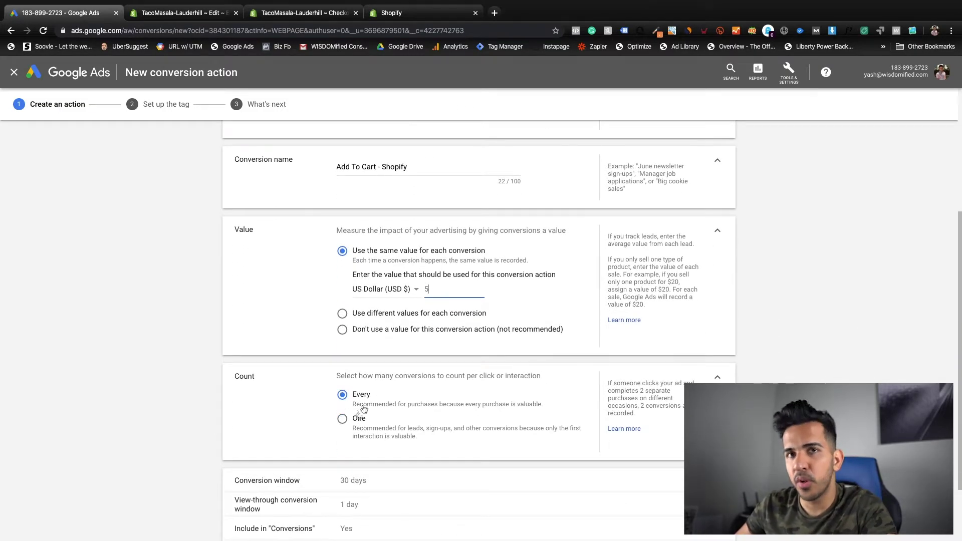
scroll(372, 427, "down", 2)
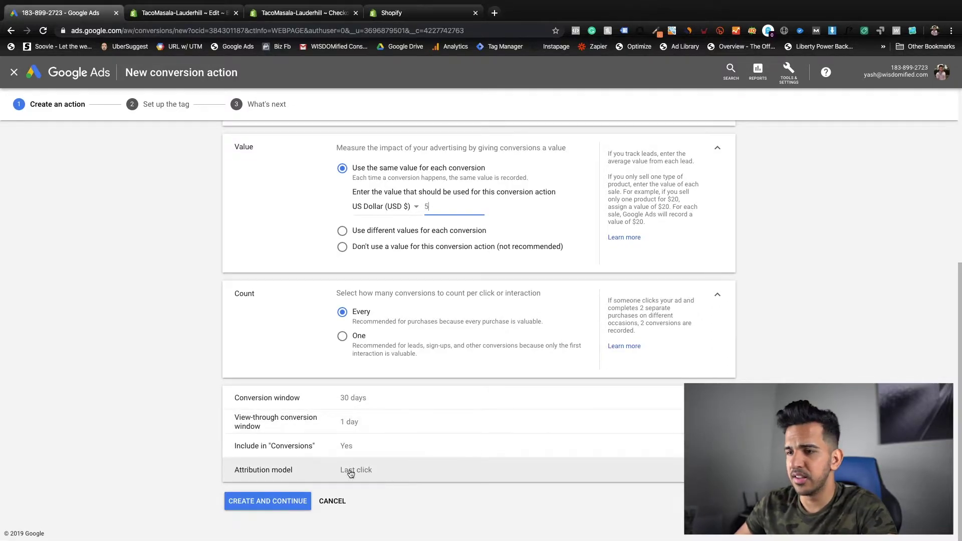
Create the Add To Cart - Shopify conversion and choose to install the tag yourself
left_click(263, 506)
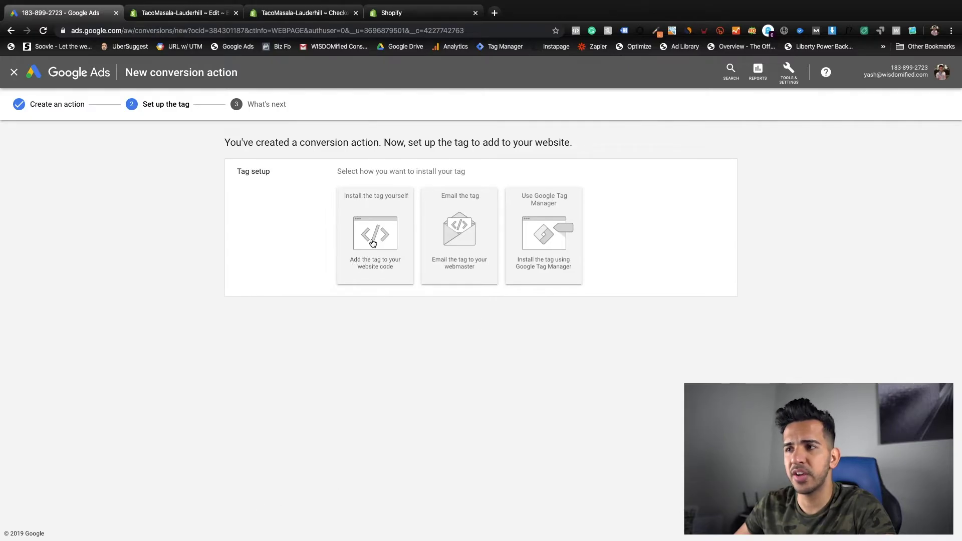
left_click(373, 244)
scroll(431, 439, "down", 3)
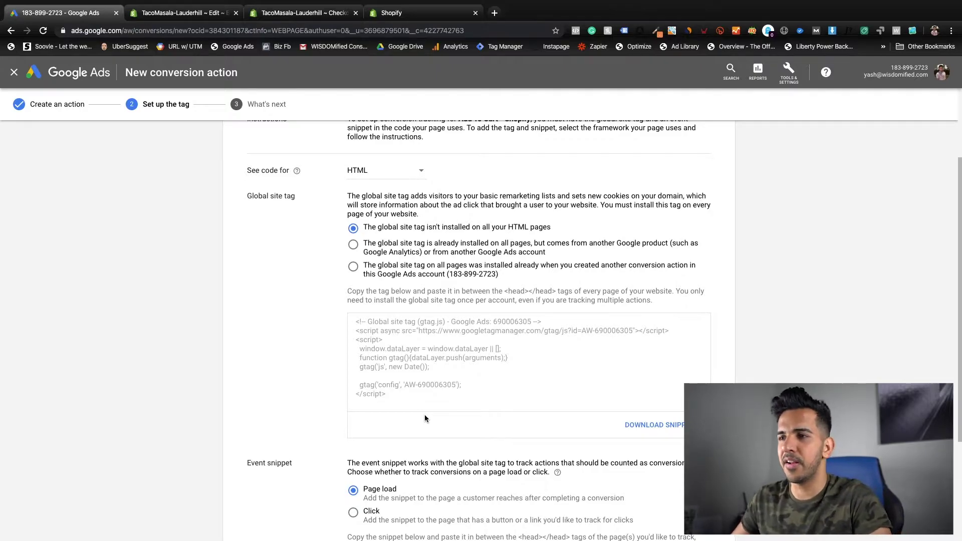
Download the global site tag snippet, open it in TextEdit, select all code, and return to Chrome
left_click(634, 425)
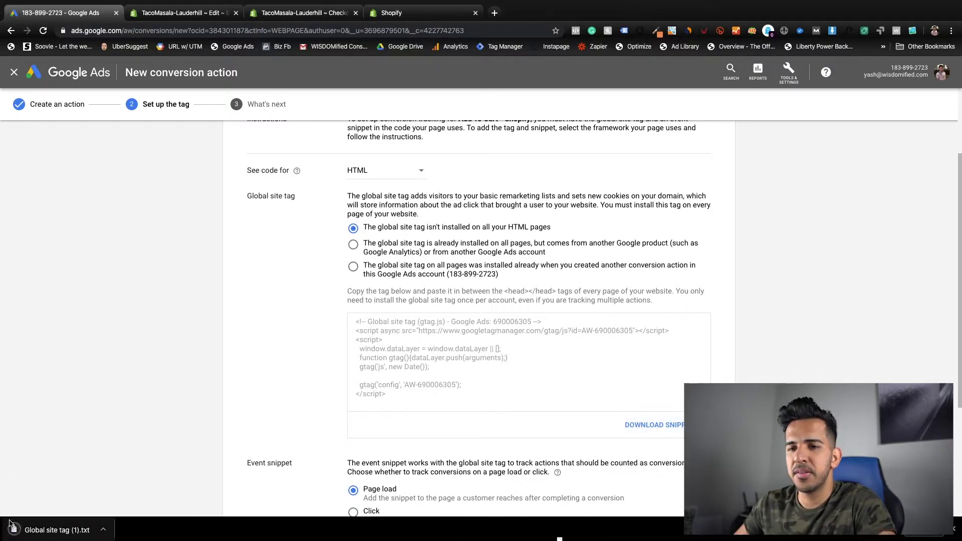
left_click(50, 527)
key("super+a")
key("ctrl+c")
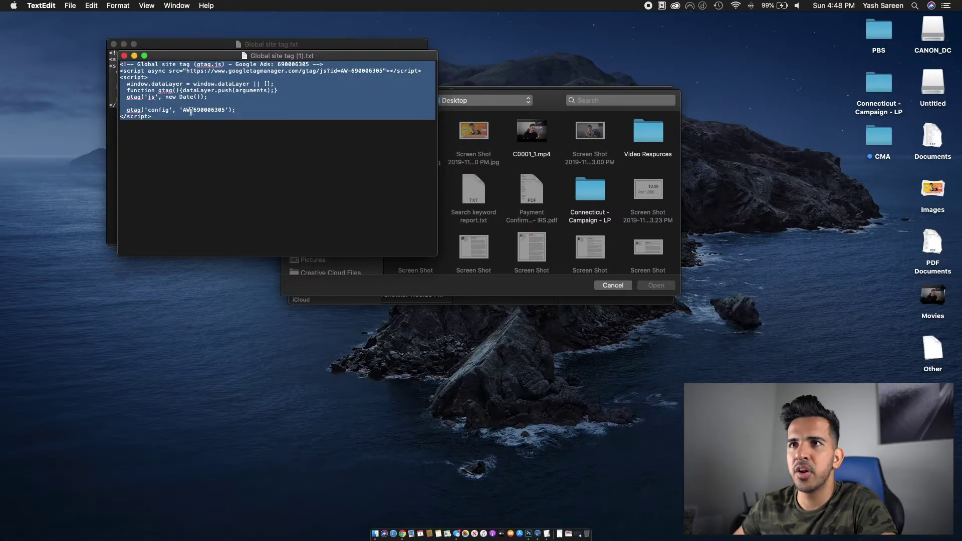
key("ctrl+Up")
left_click(559, 28)
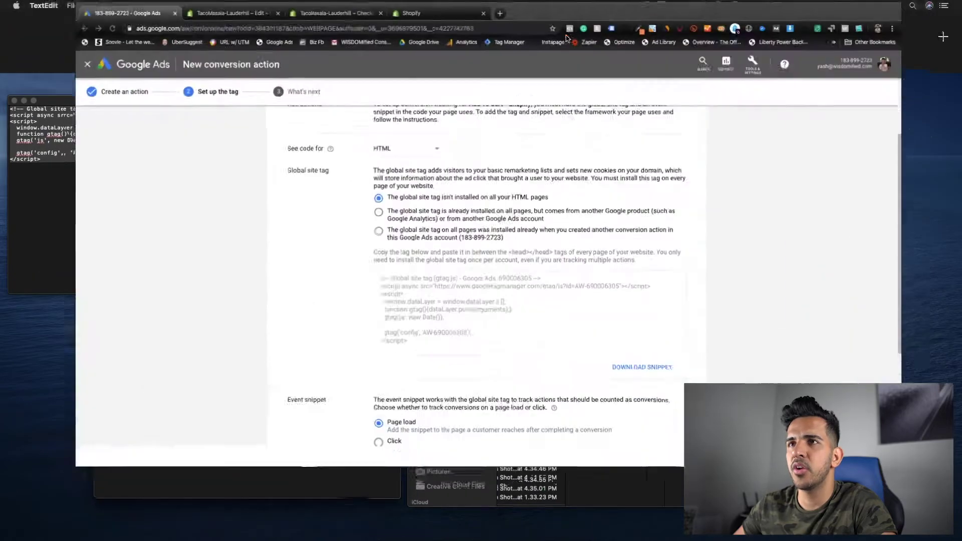
Paste the Google Ads global site tag at the end of cart.liquid, after a blank line
left_click(186, 15)
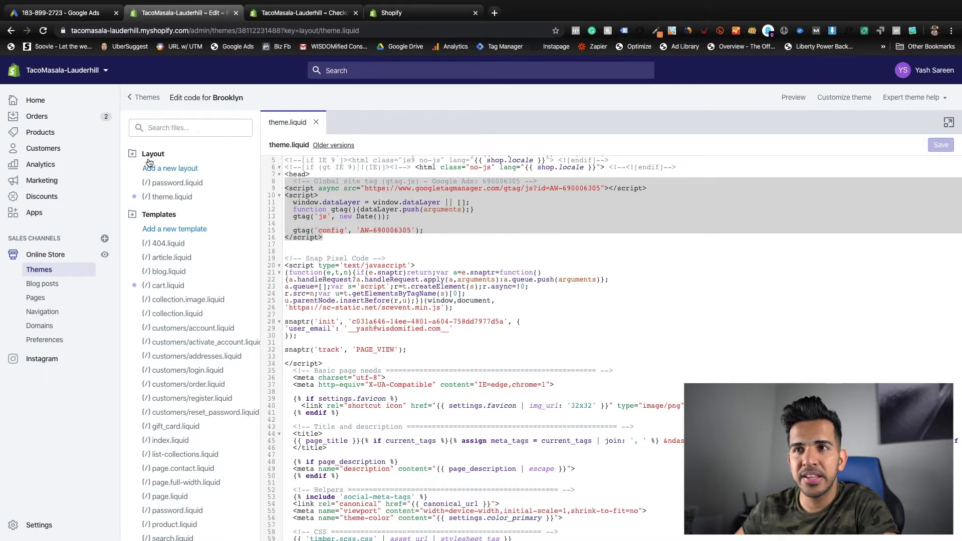
left_click(166, 289)
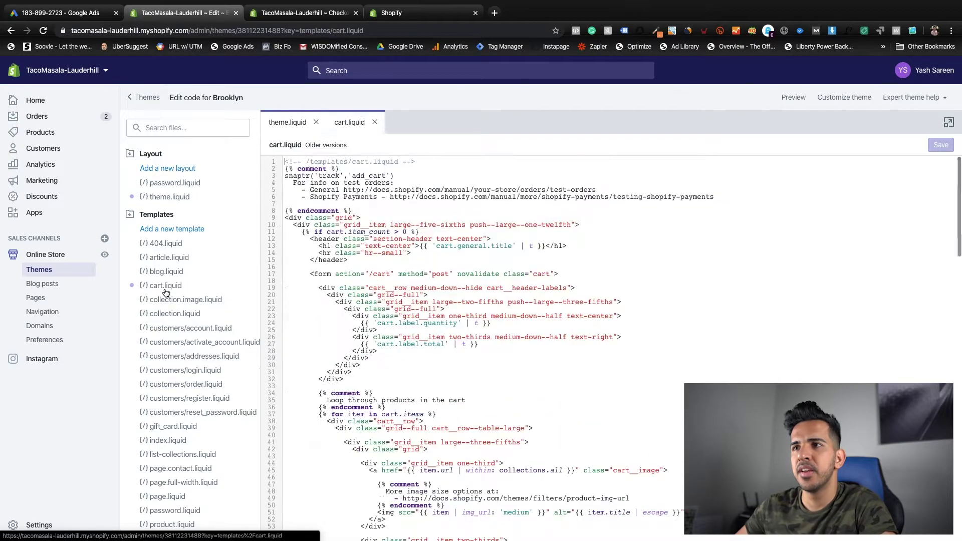
scroll(392, 360, "down", 15)
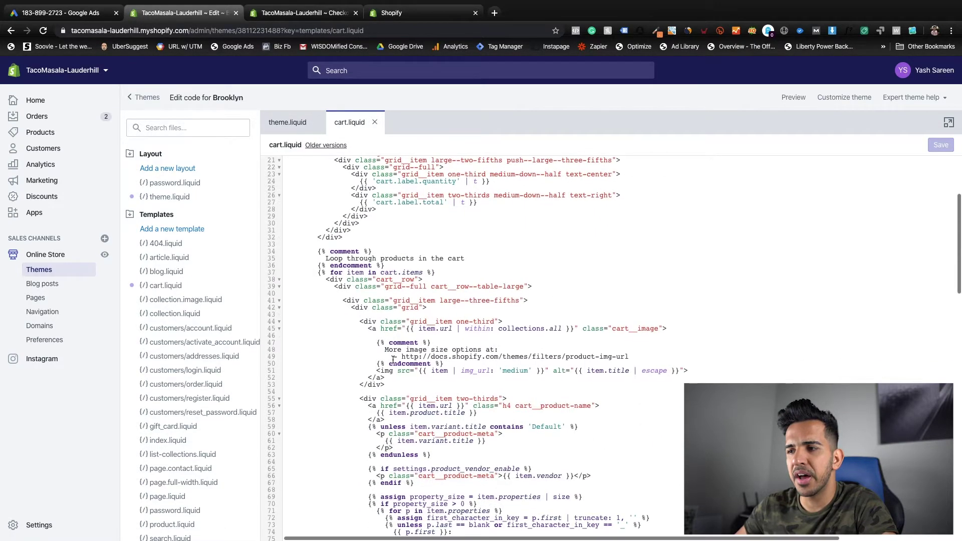
scroll(393, 360, "down", 9)
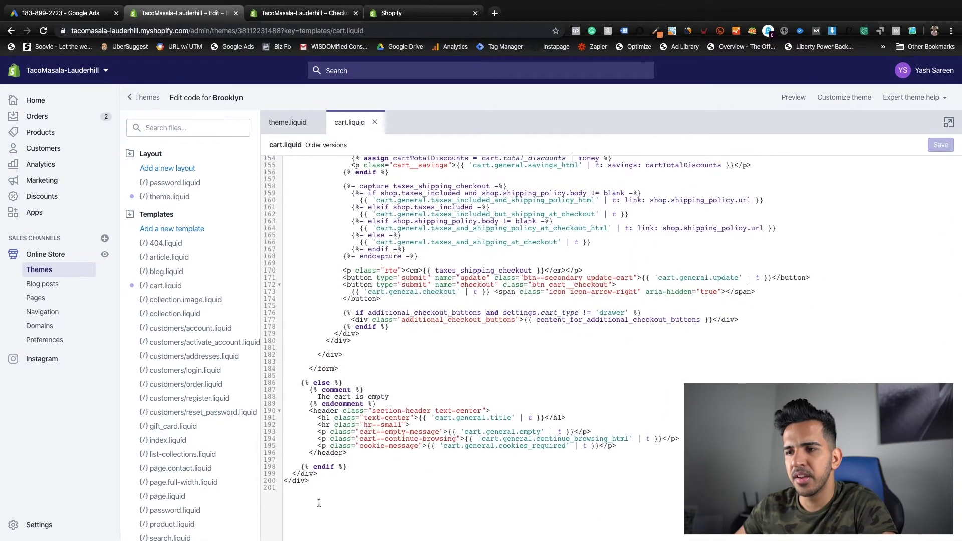
left_click(319, 503)
key("ctrl+v")
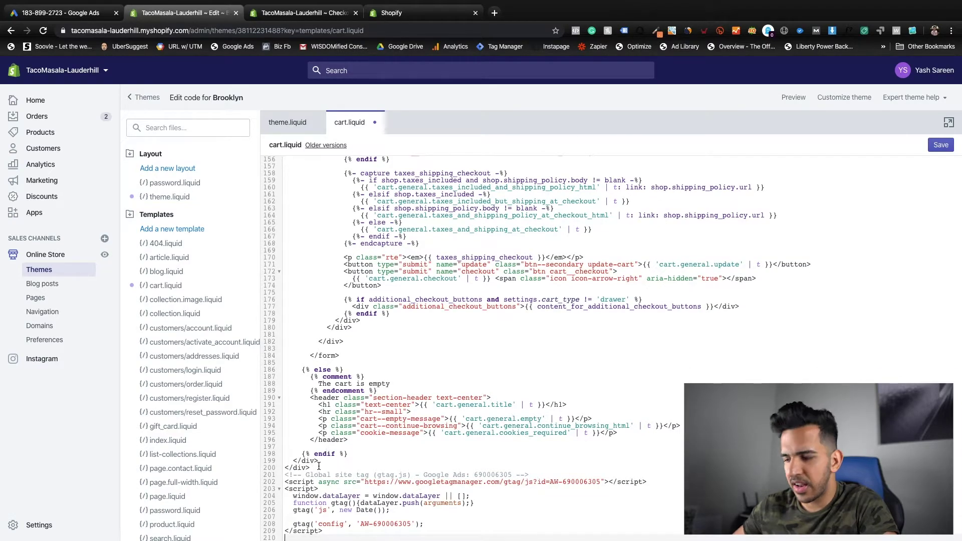
left_click(318, 467)
key("Return")
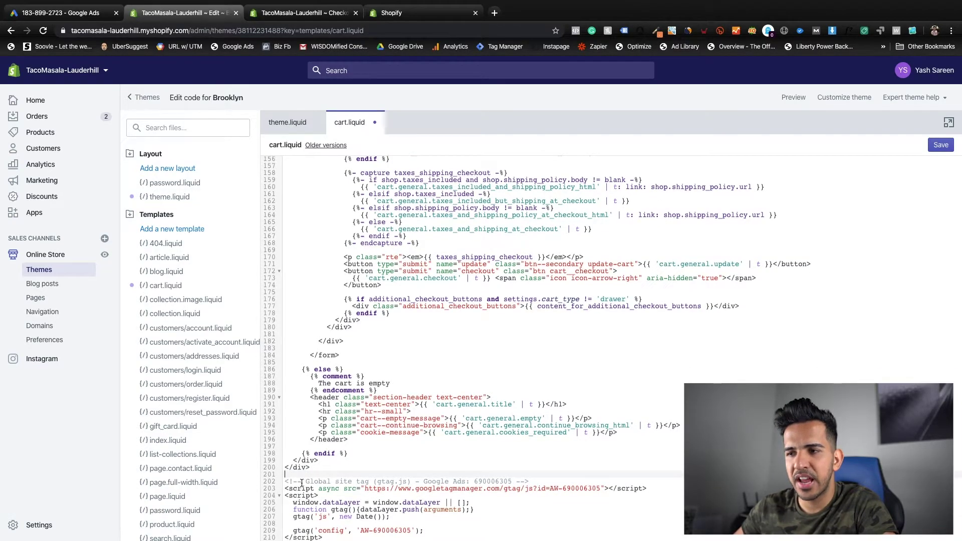
Save cart.liquid and switch to the store's checkout settings
scroll(302, 483, "down", 2)
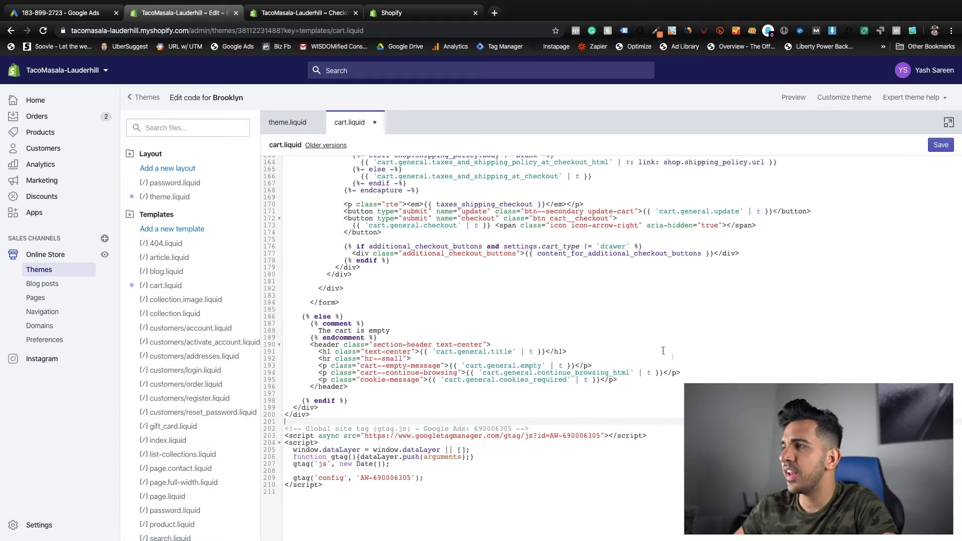
left_click(940, 145)
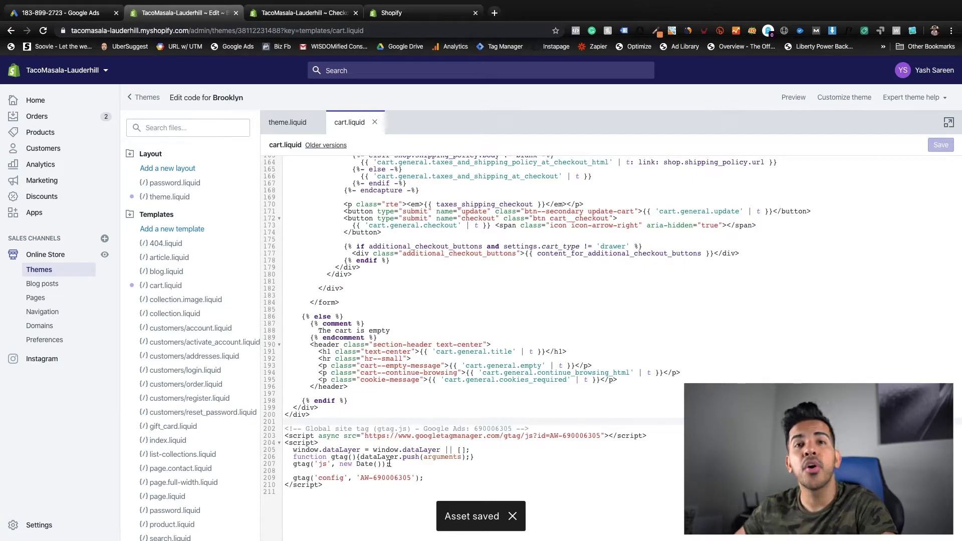
left_click(315, 18)
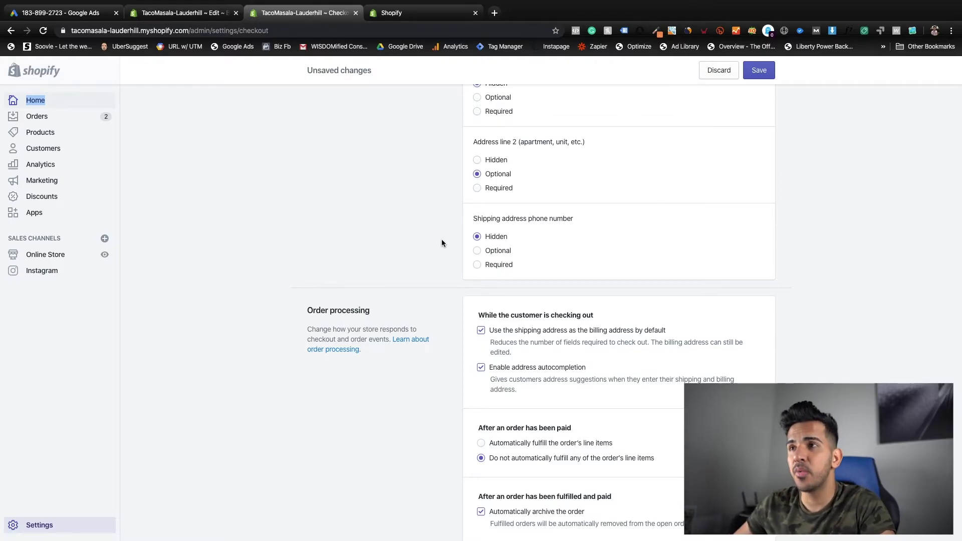
Return to the TacoMasala Edit code tab showing cart.liquid with the saved tag at its end
scroll(441, 240, "up", 2)
scroll(442, 240, "up", 10)
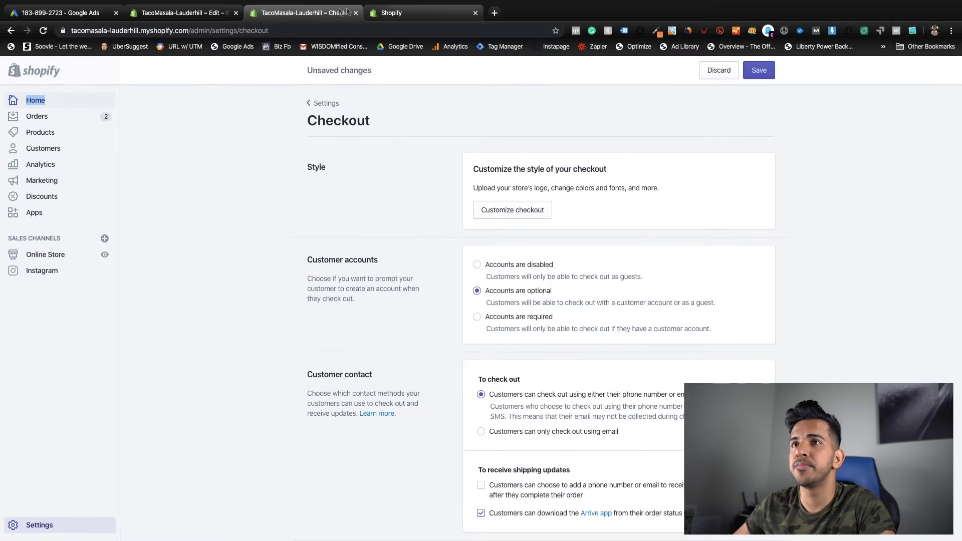
left_click(181, 17)
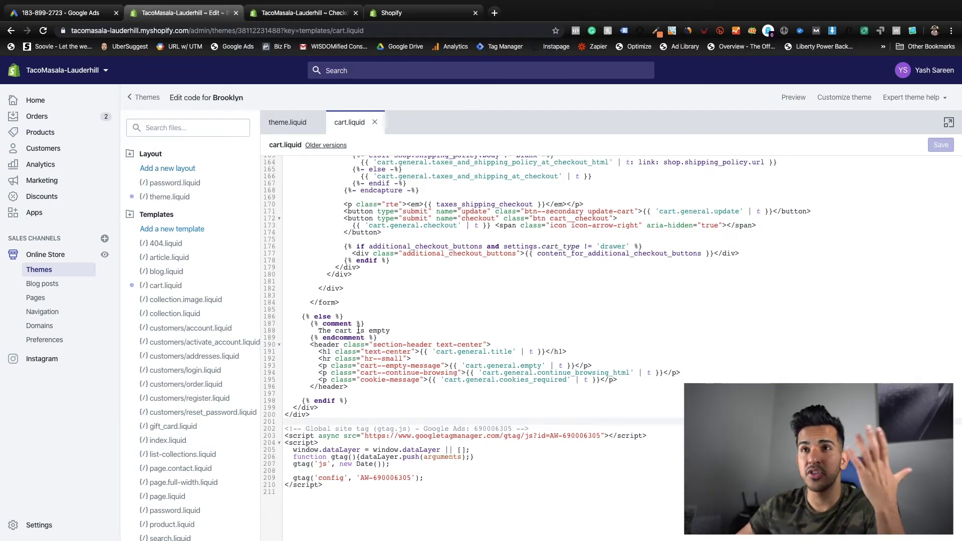
scroll(359, 330, "up", 1)
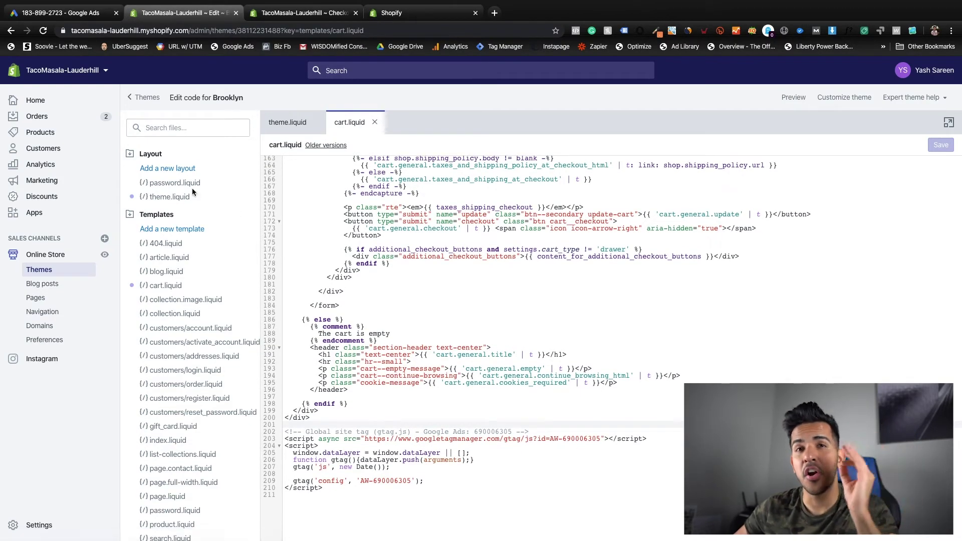
Complete the Add To Cart - Shopify tag setup and return to the conversions list
left_click(65, 14)
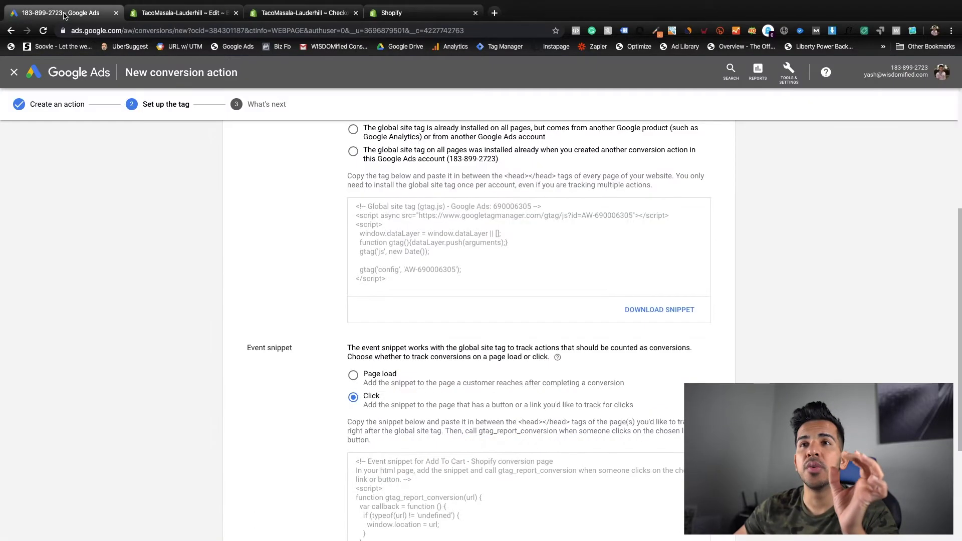
scroll(725, 305, "down", 3)
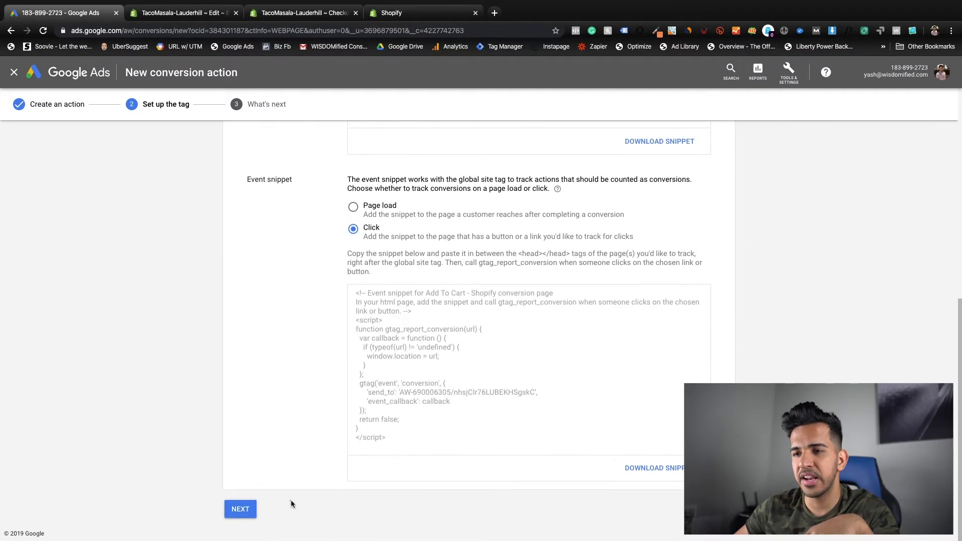
left_click(240, 509)
left_click(235, 293)
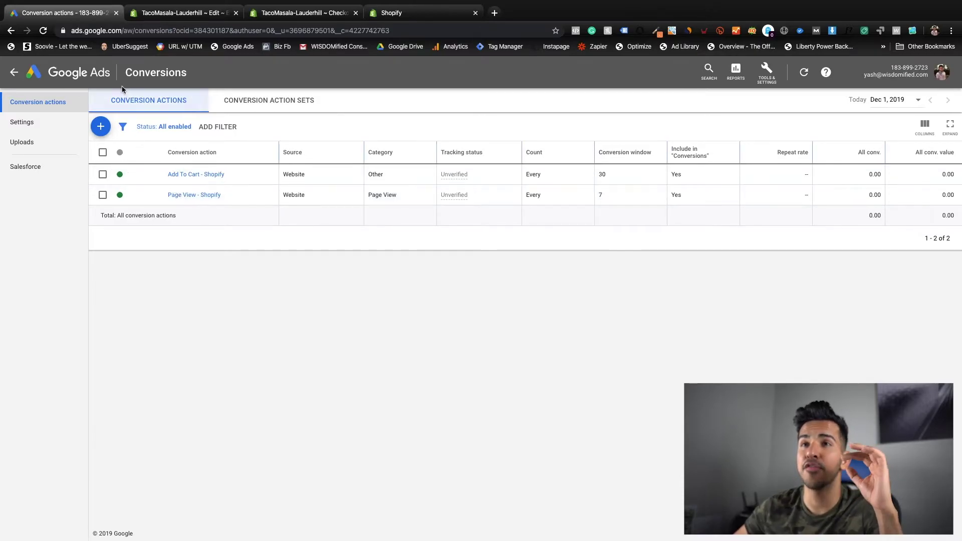
Start a new Website conversion in the Purchase category and name it Purchase - Shopify
left_click(102, 128)
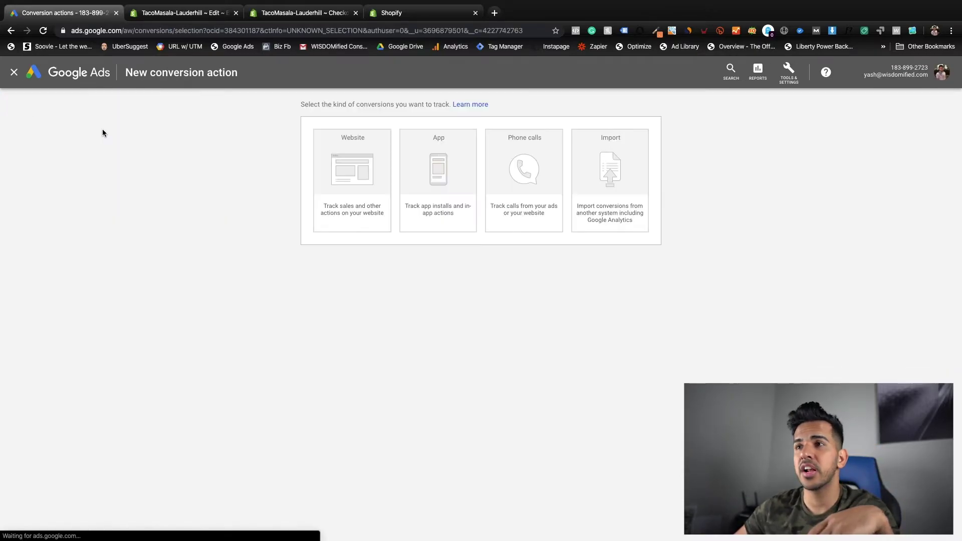
left_click(329, 172)
left_click(351, 219)
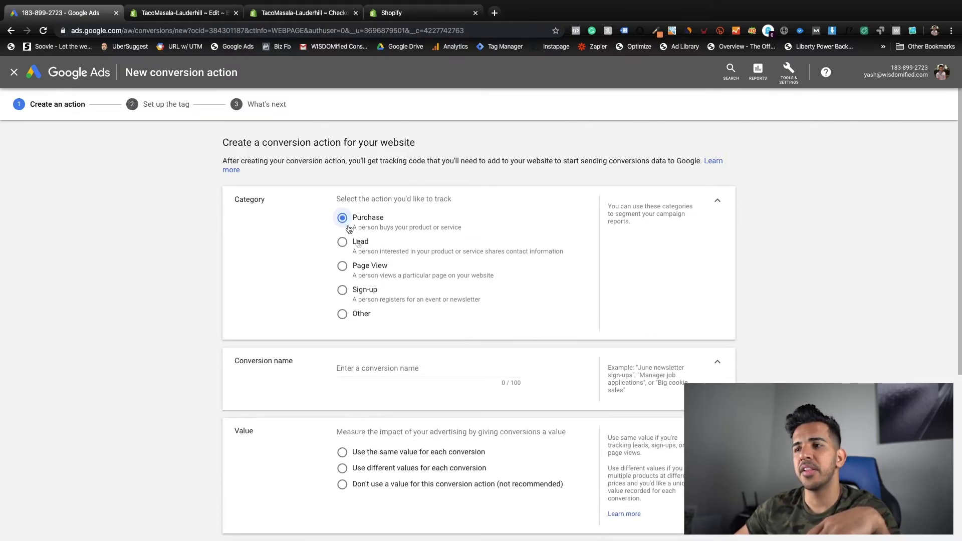
left_click(425, 373)
type("Purc")
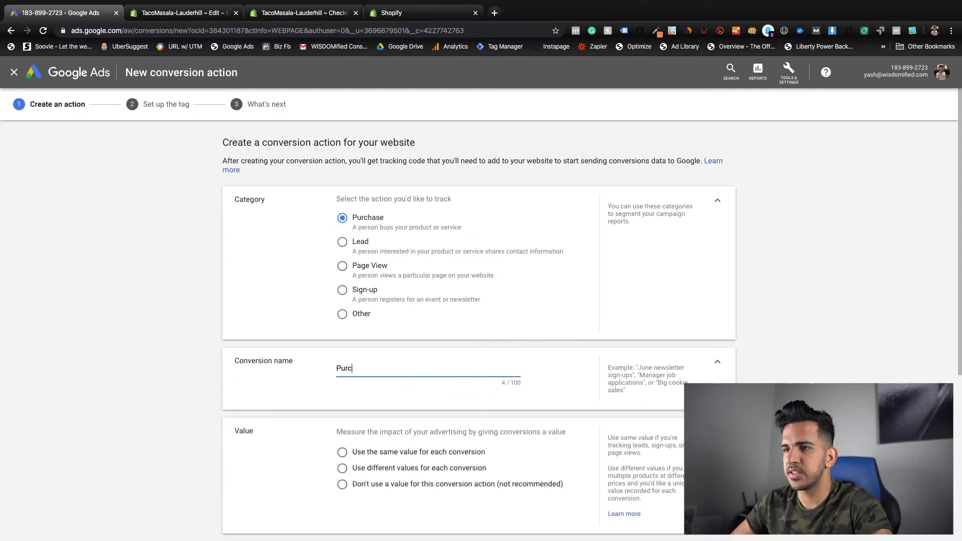
type("ahse =")
key("BackSpace")
key("BackSpace")
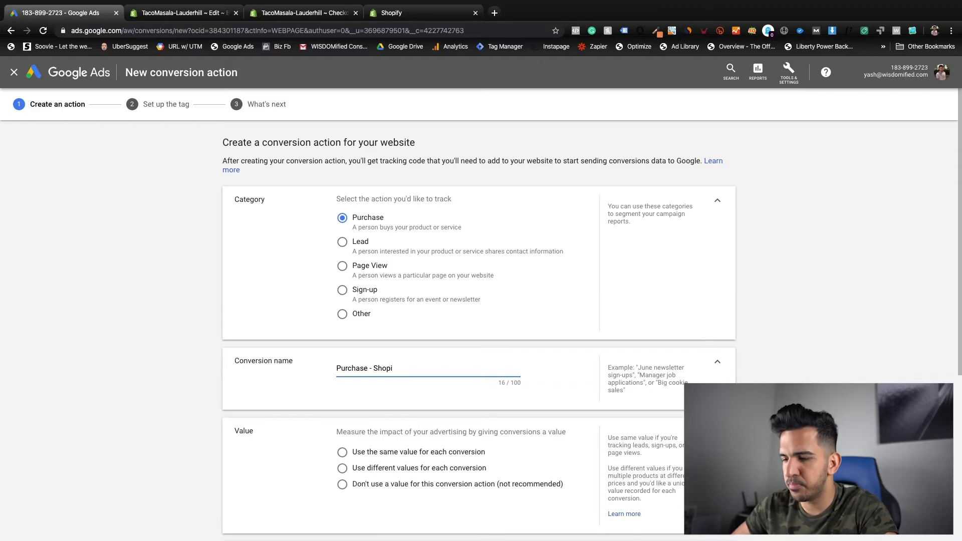
Give every conversion the same value of USD 20
scroll(571, 387, "down", 2)
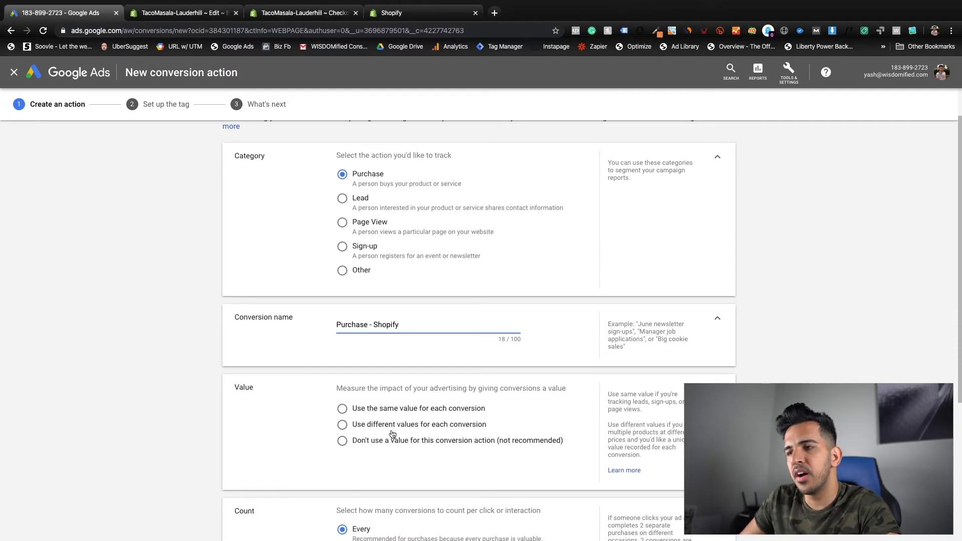
left_click(416, 427)
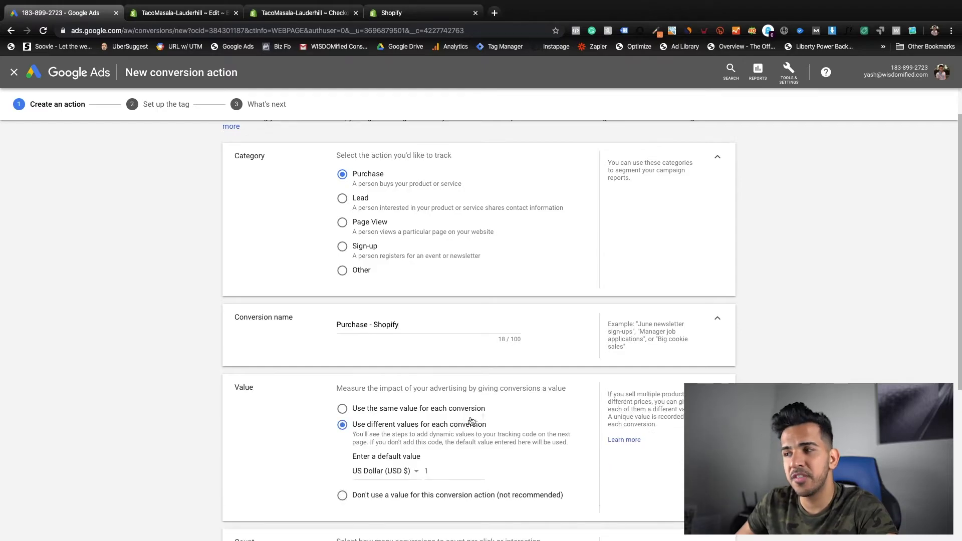
scroll(491, 412, "down", 1)
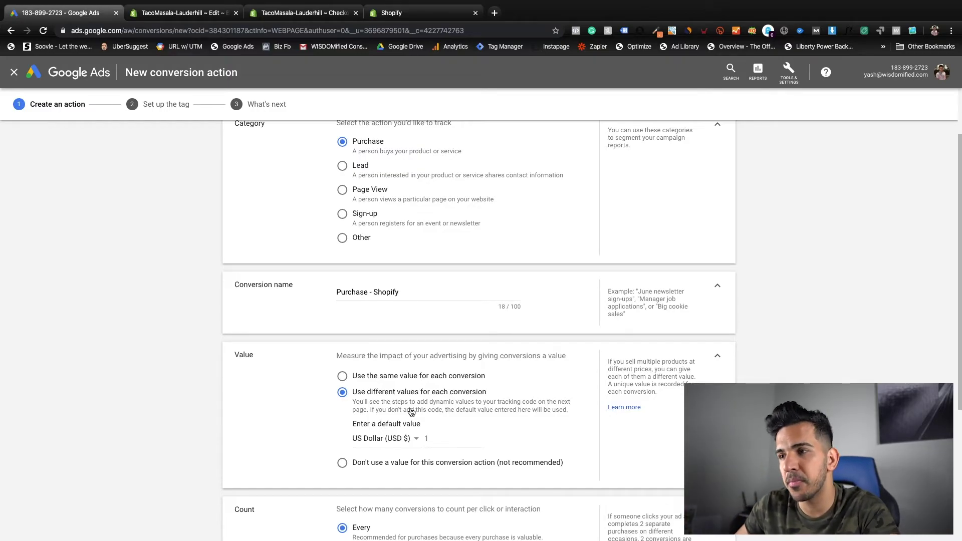
left_click(419, 377)
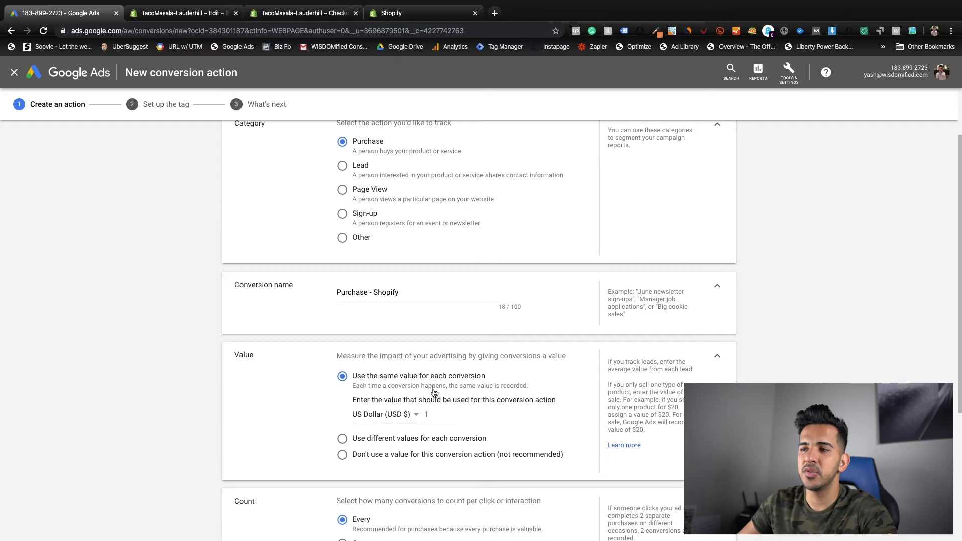
left_click(449, 419)
key("BackSpace")
type("20")
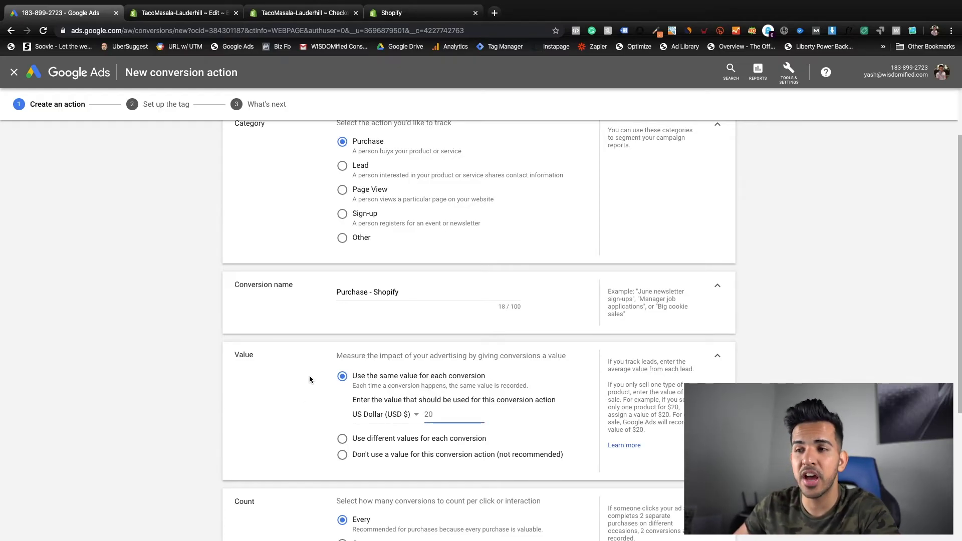
scroll(309, 375, "down", 5)
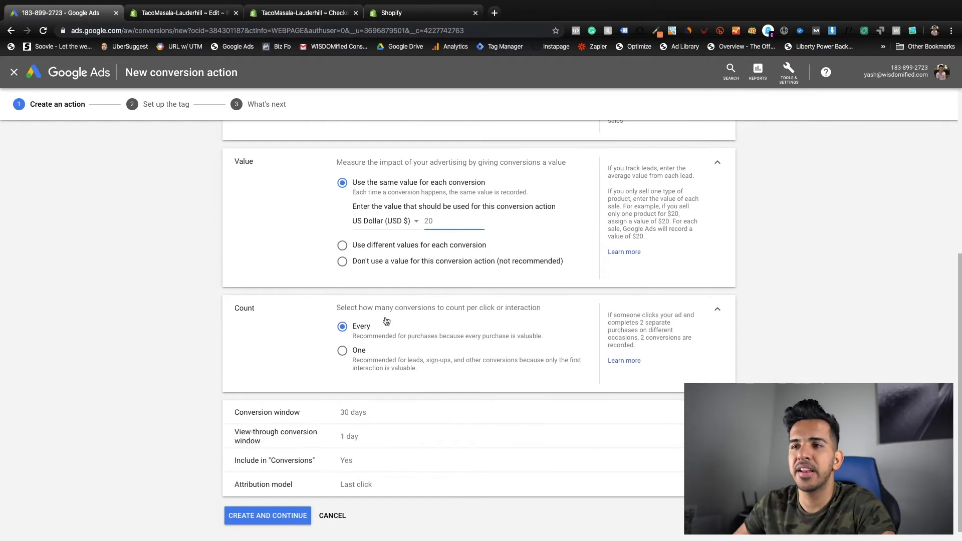
scroll(359, 390, "down", 1)
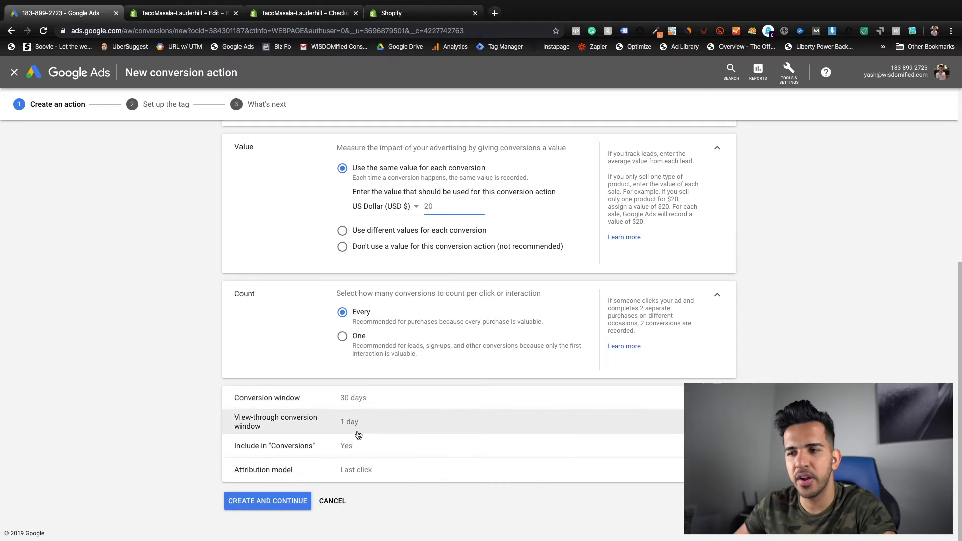
Create the conversion, choose to install the tag yourself, and download the global site tag snippet
left_click(267, 501)
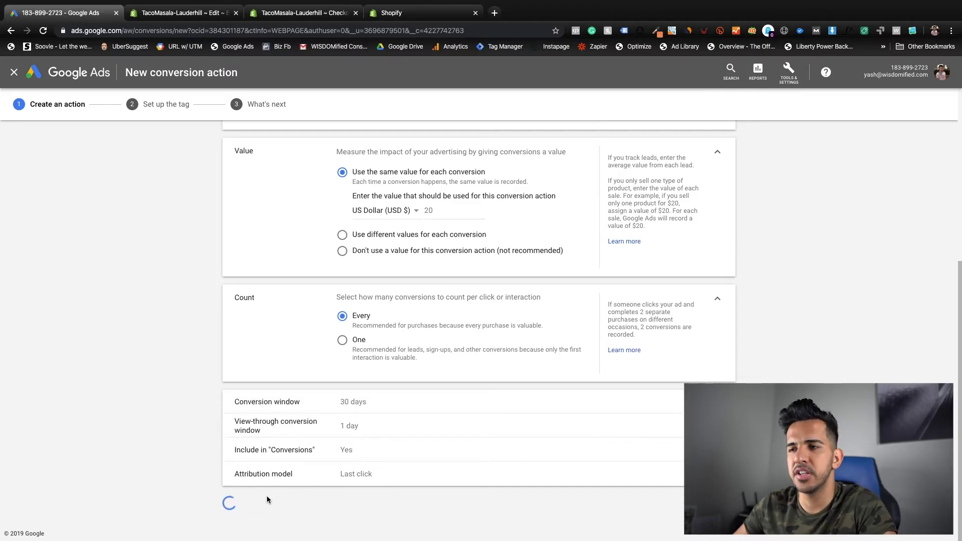
left_click(393, 261)
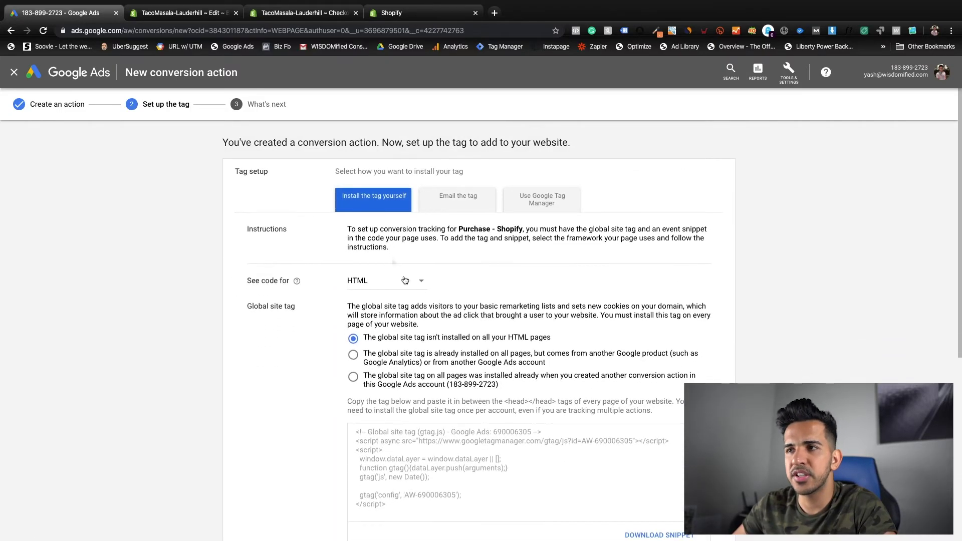
scroll(396, 276, "down", 3)
left_click(634, 462)
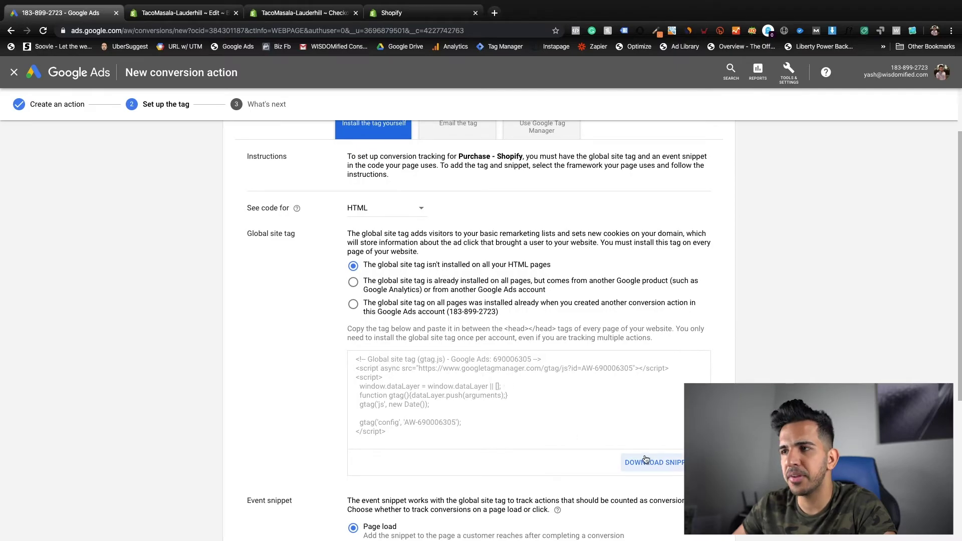
Select the code in the downloaded tag file and go back to the Shopify code editor
left_click(55, 530)
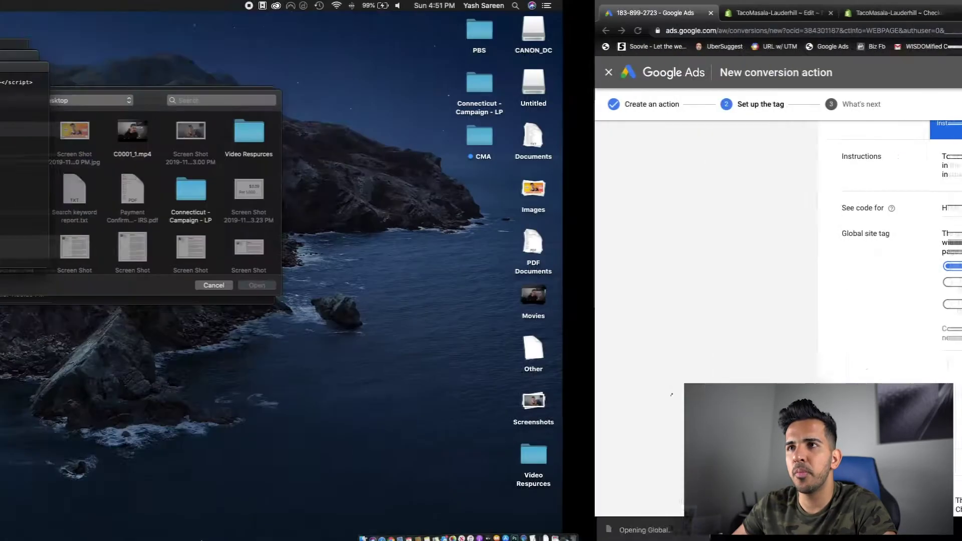
left_click_drag(266, 172, 102, 74)
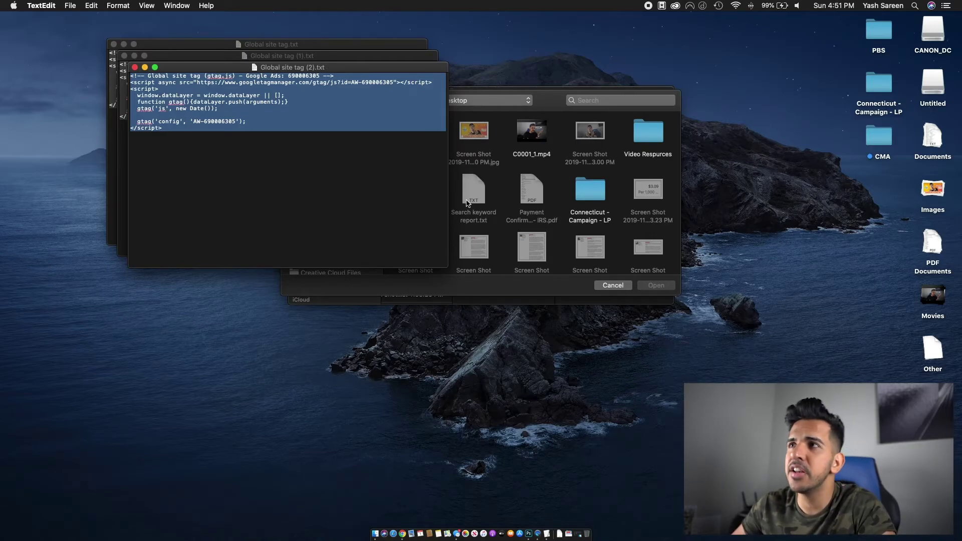
key("ctrl+Up")
left_click(537, 41)
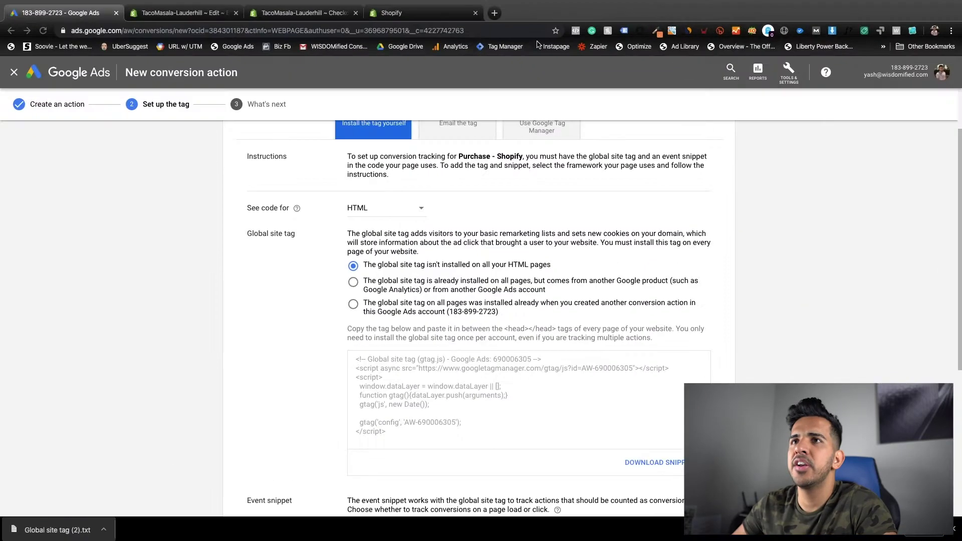
left_click(191, 14)
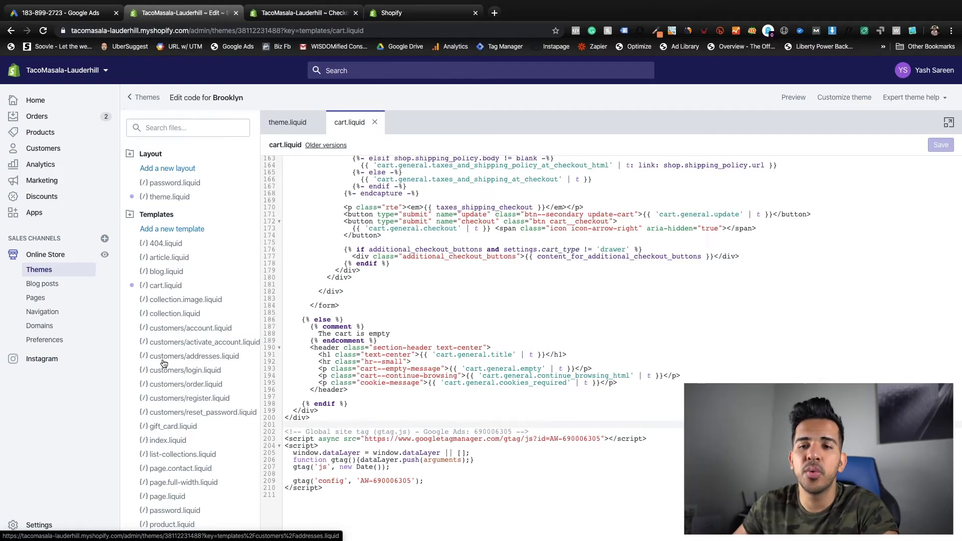
Replace the old snippet in Settings > Checkout Additional scripts with the pasted global site tag
left_click(33, 530)
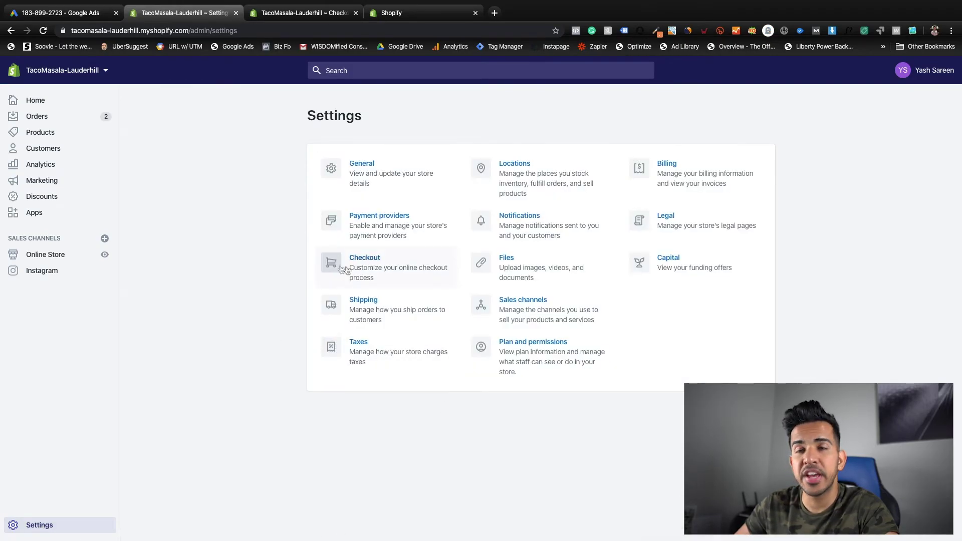
left_click(380, 263)
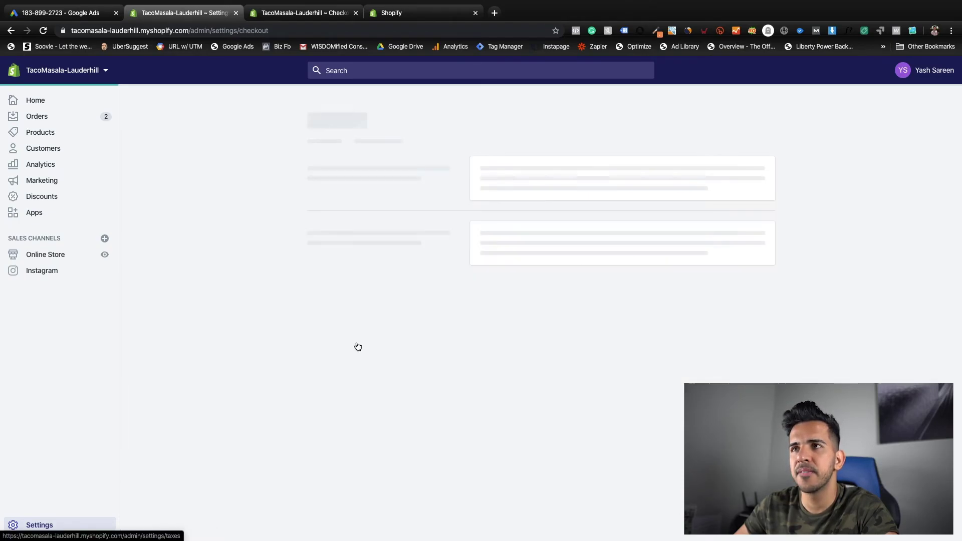
scroll(451, 351, "down", 4)
scroll(489, 403, "down", 10)
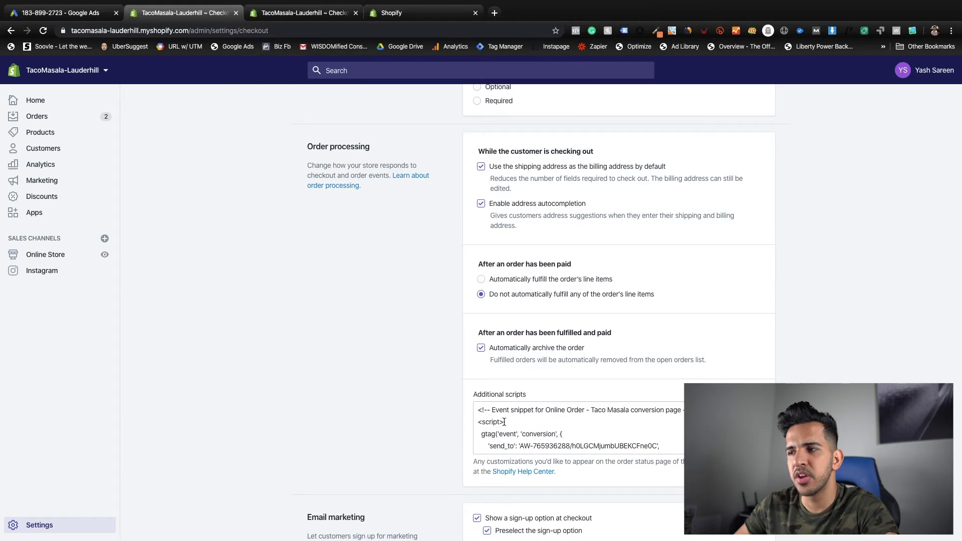
left_click(504, 422)
scroll(504, 422, "down", 5)
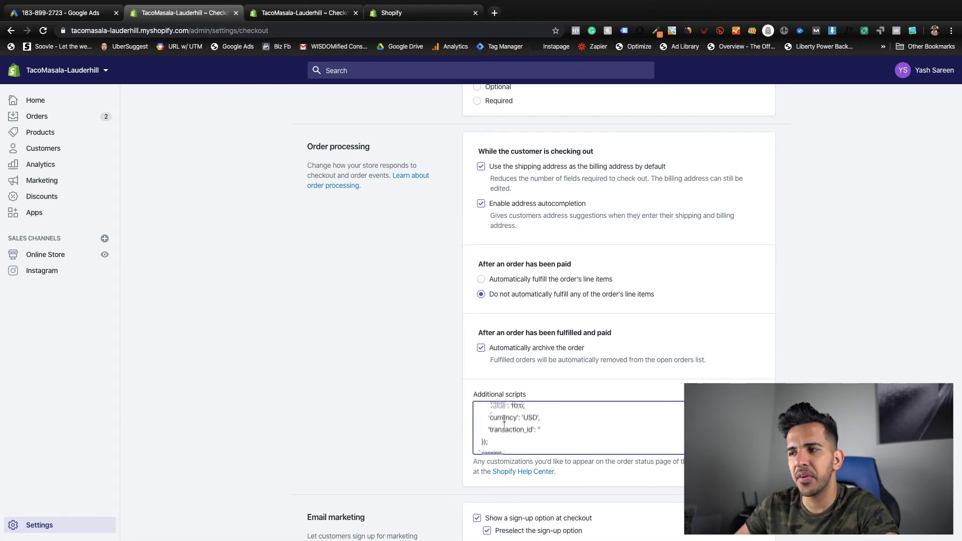
scroll(505, 422, "up", 10)
scroll(529, 442, "down", 3)
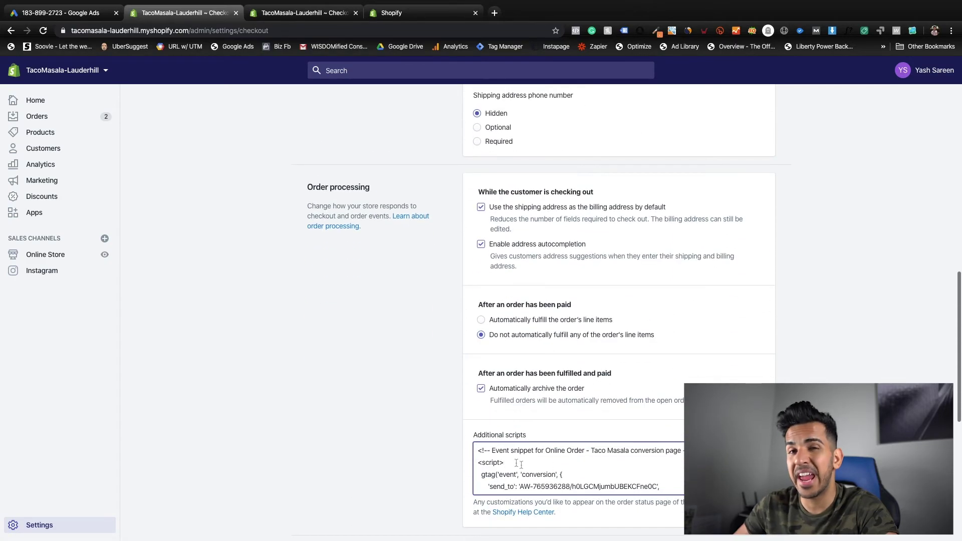
scroll(497, 426, "up", 1)
scroll(537, 481, "down", 1)
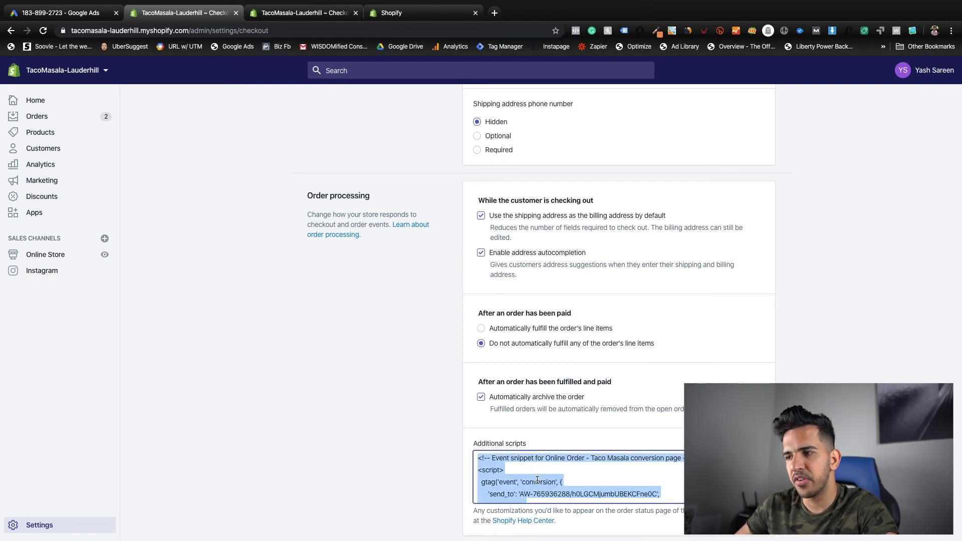
key("super+v")
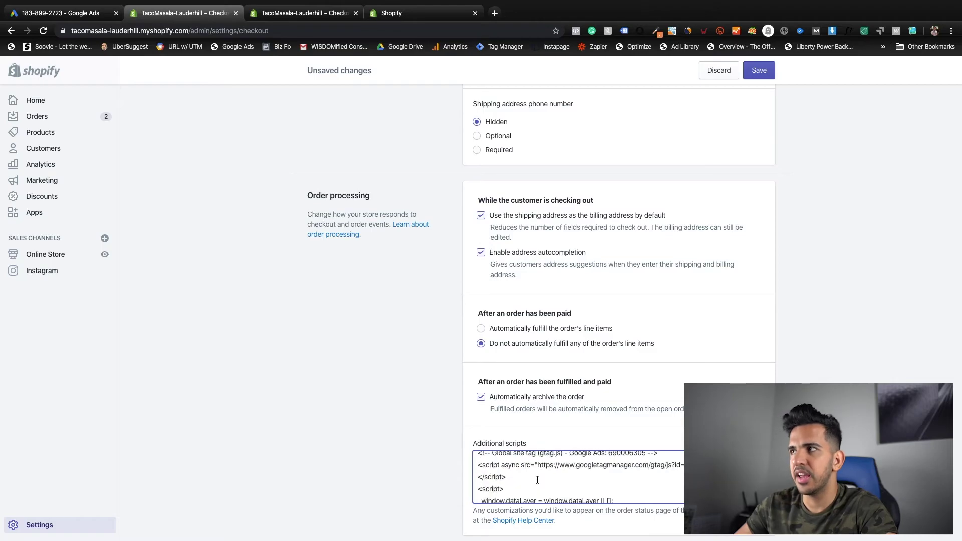